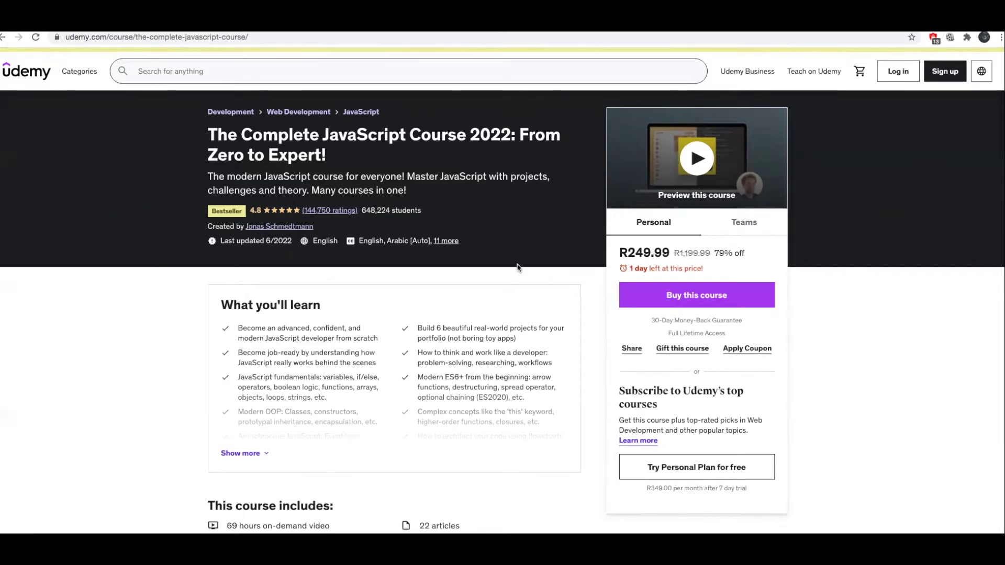
scroll(928, 235, "down", 1)
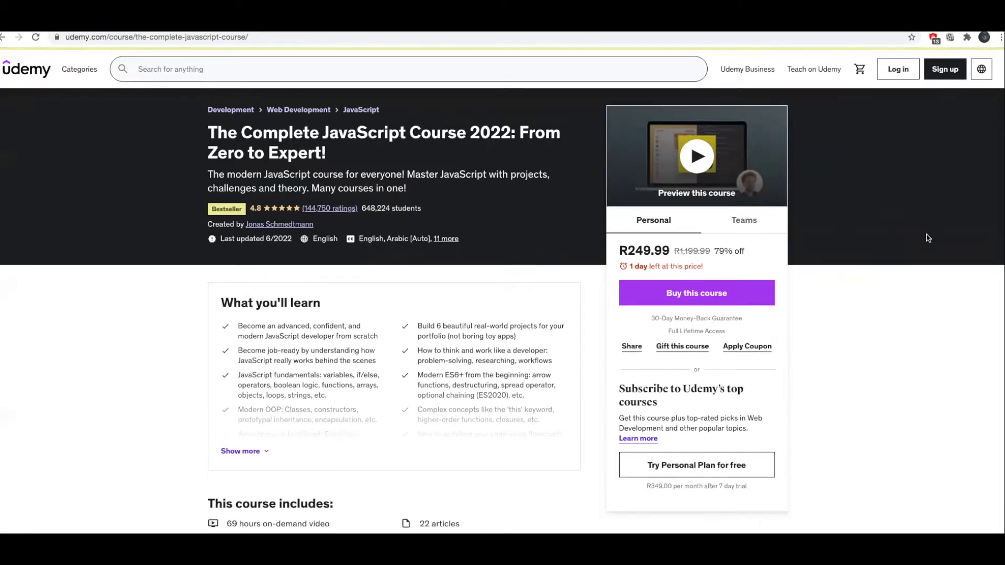
scroll(927, 236, "down", 1)
scroll(927, 239, "down", 1)
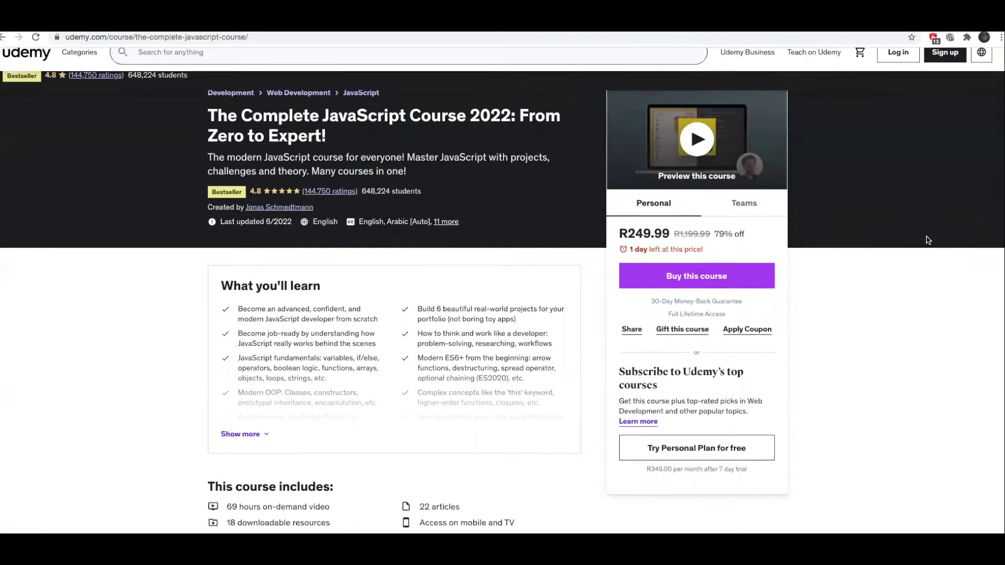
- Expand the full What you'll learn list on the JavaScript course page
left_click(244, 433)
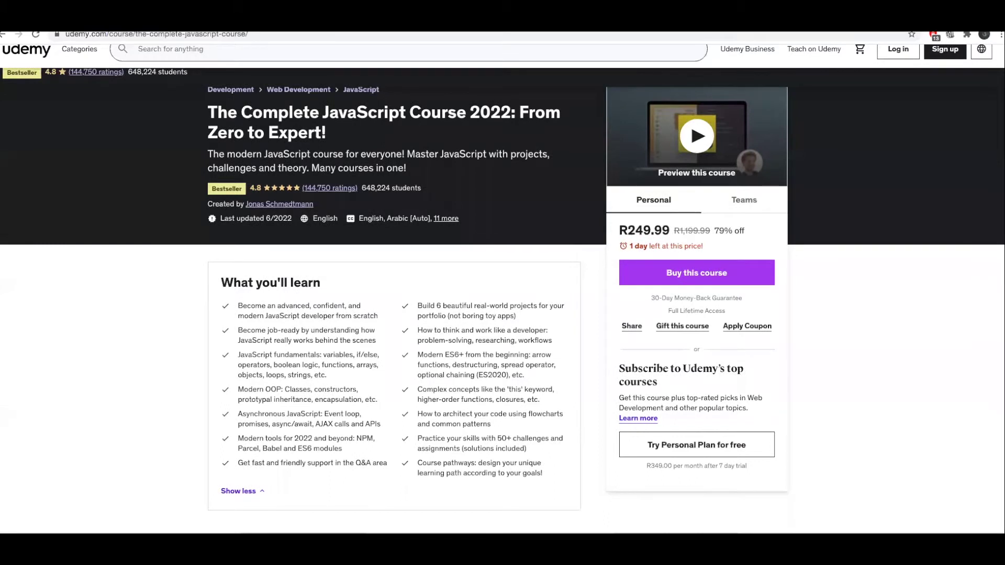
scroll(932, 148, "down", 2)
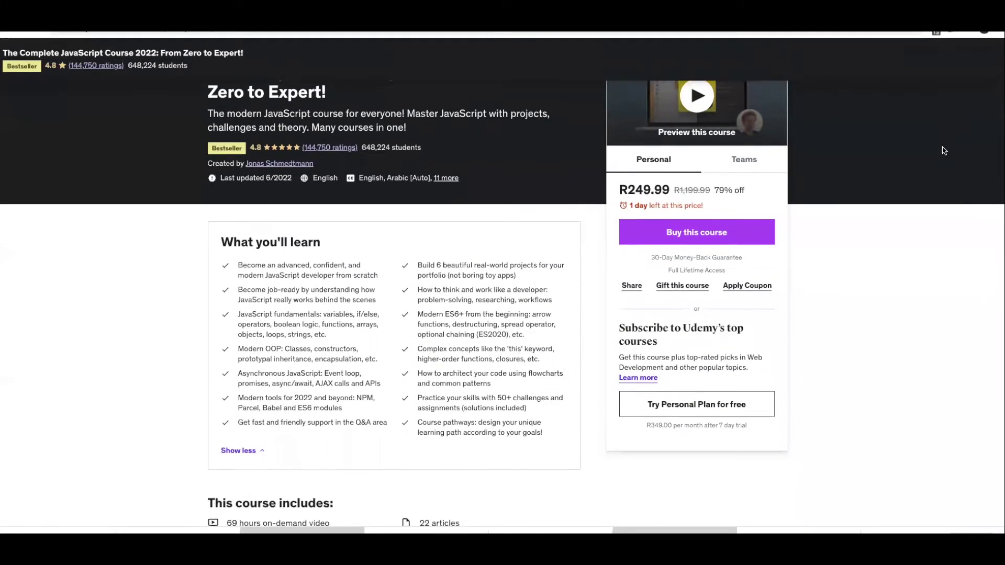
scroll(944, 150, "down", 3)
scroll(941, 147, "down", 2)
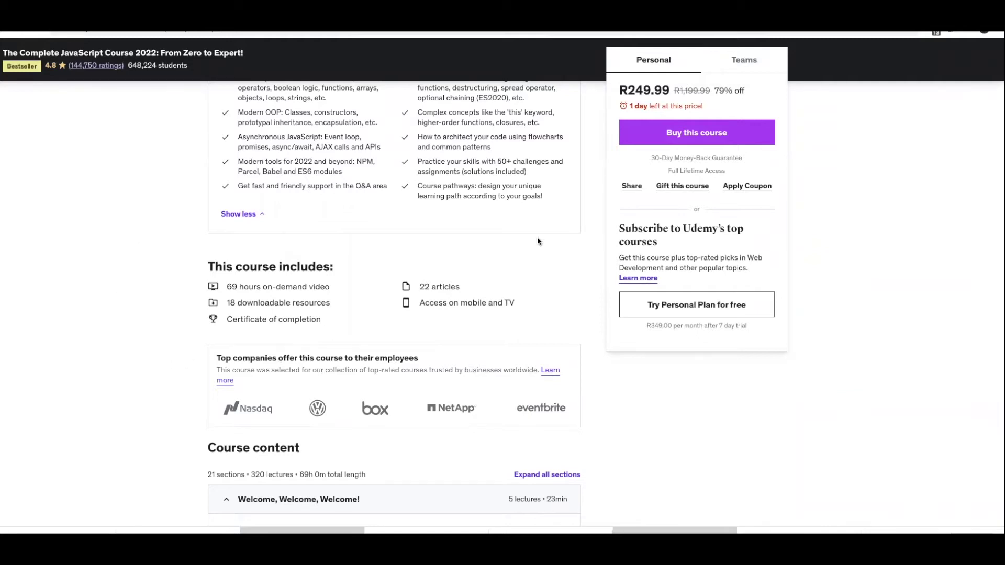
scroll(821, 375, "down", 1)
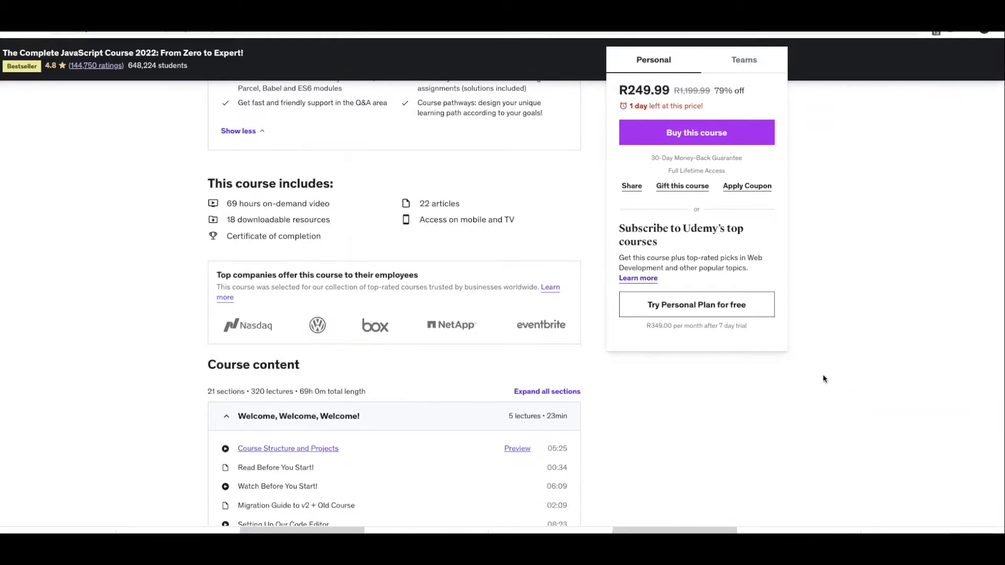
scroll(822, 375, "down", 3)
scroll(823, 376, "down", 1)
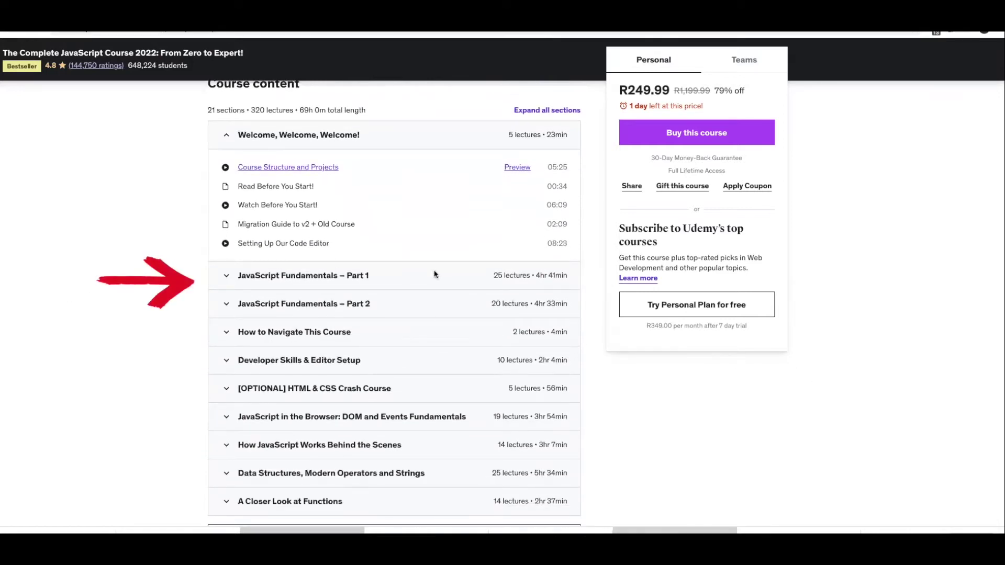
- Expand the JavaScript Fundamentals – Part 1 and Part 2 sections to list their lectures
left_click(226, 275)
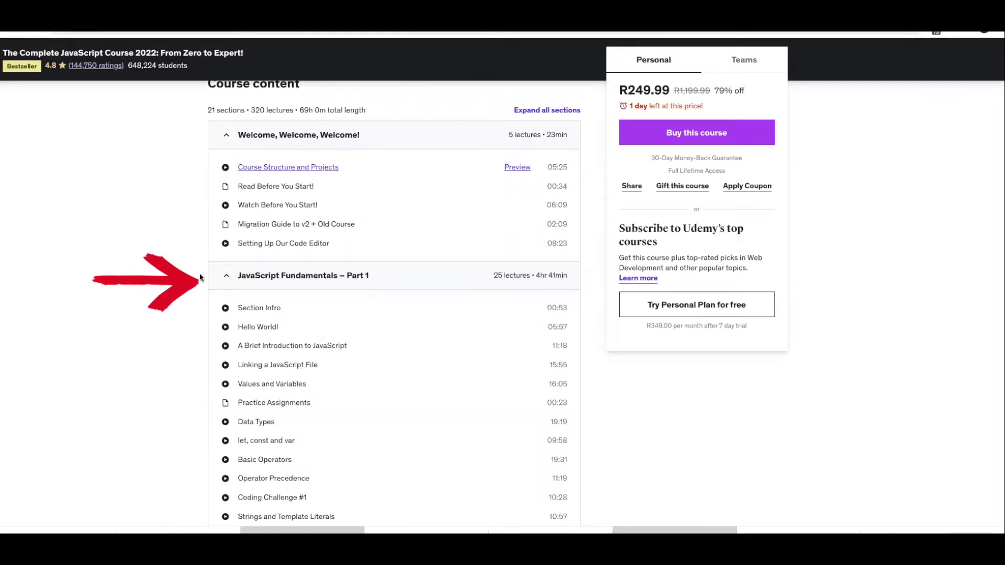
scroll(226, 275, "down", 2)
scroll(186, 283, "down", 5)
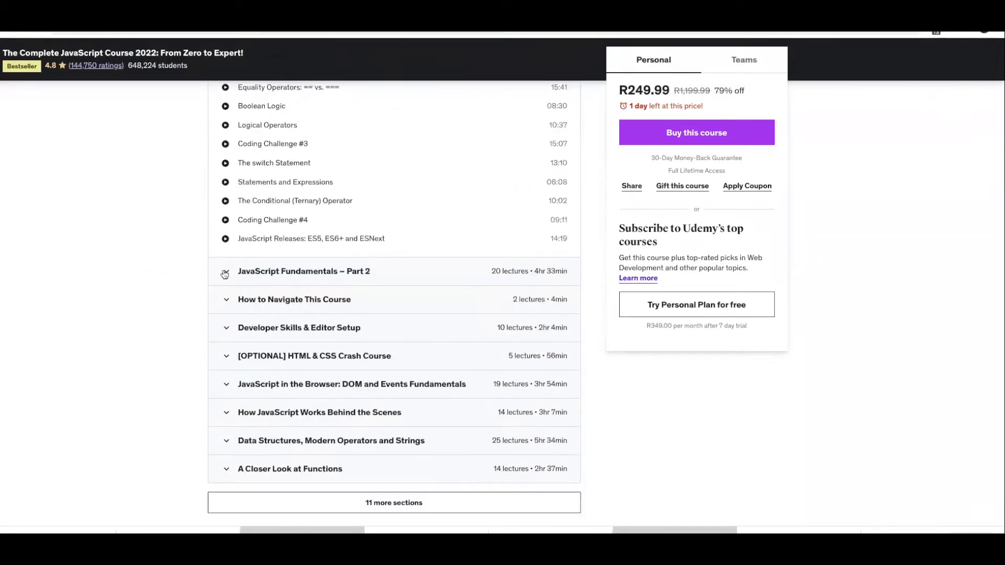
left_click(226, 272)
scroll(110, 276, "down", 2)
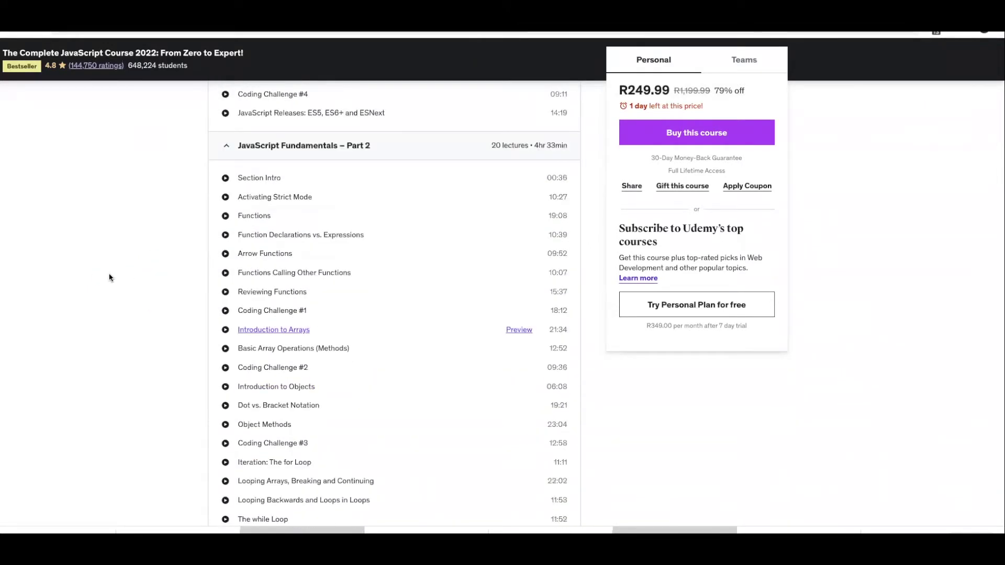
scroll(737, 328, "down", 3)
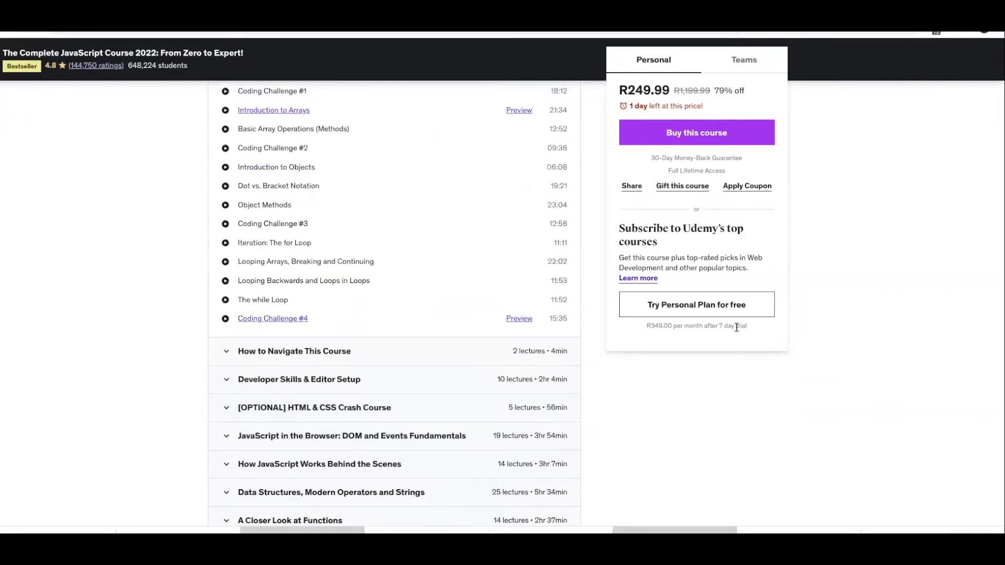
scroll(737, 327, "down", 2)
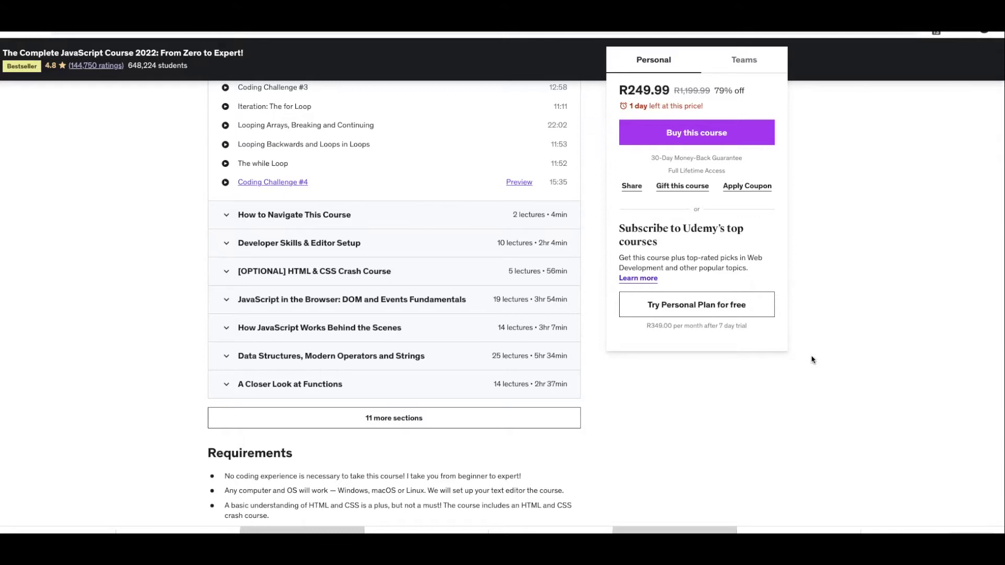
scroll(813, 359, "down", 1)
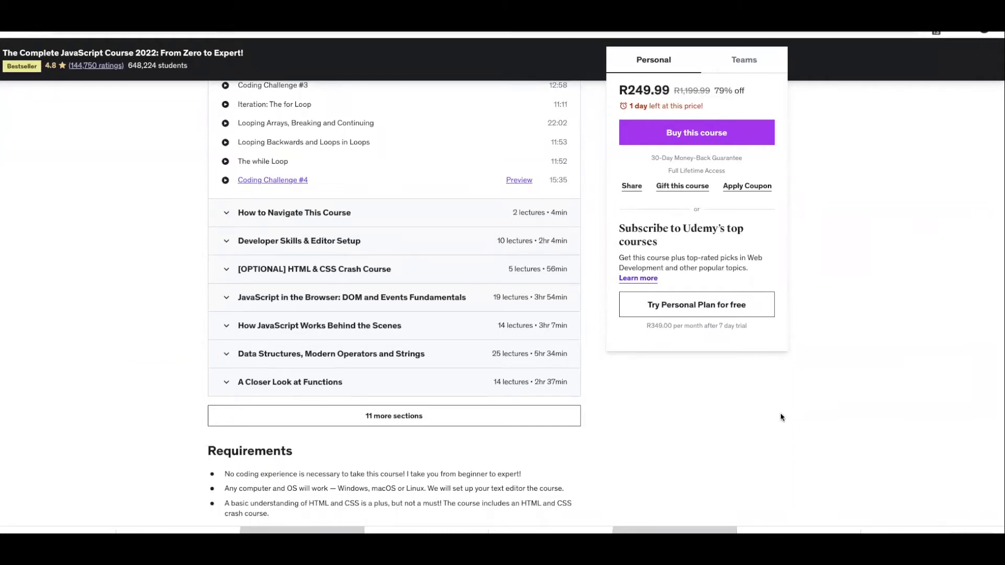
scroll(803, 417, "down", 1)
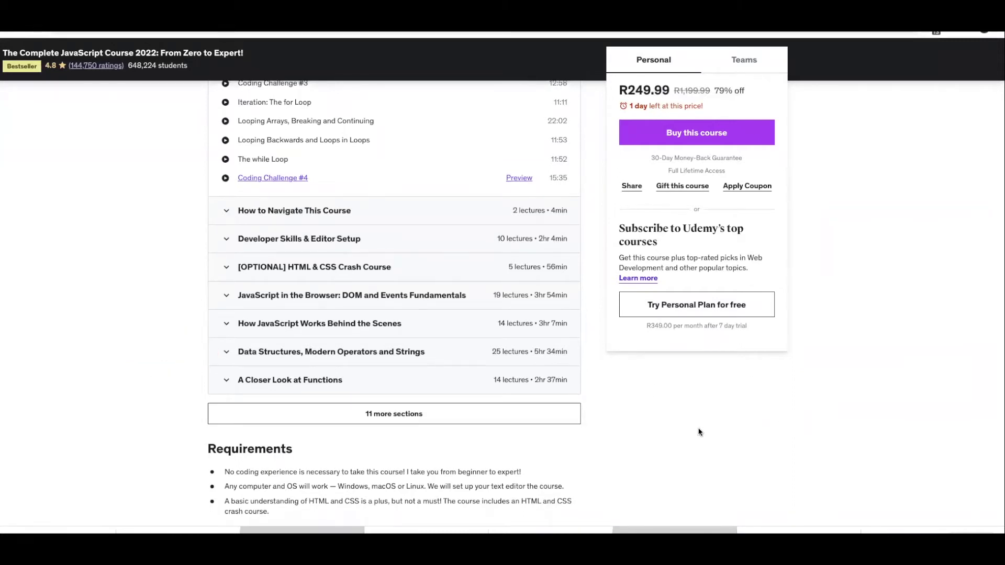
scroll(645, 434, "down", 2)
scroll(646, 435, "down", 1)
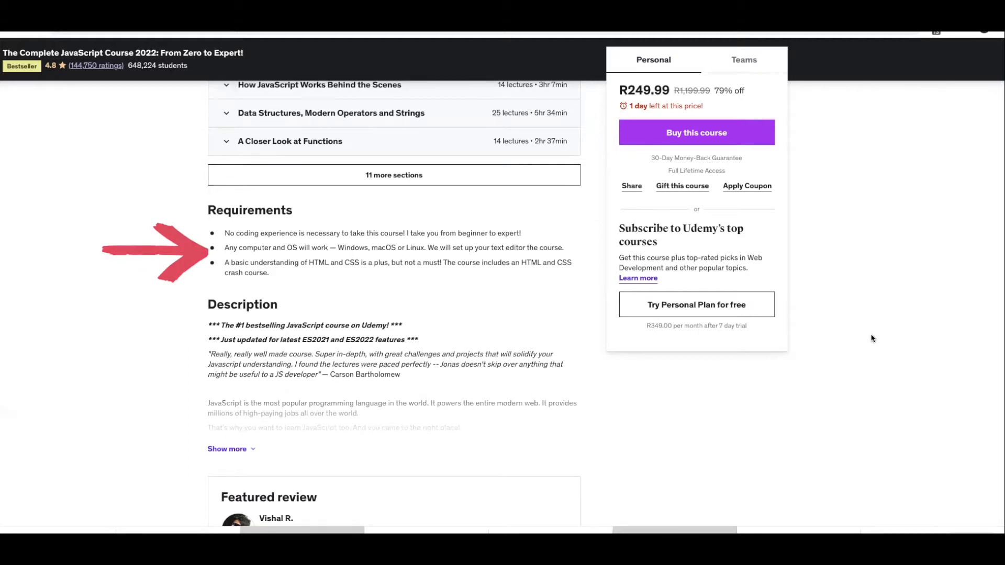
scroll(873, 339, "down", 2)
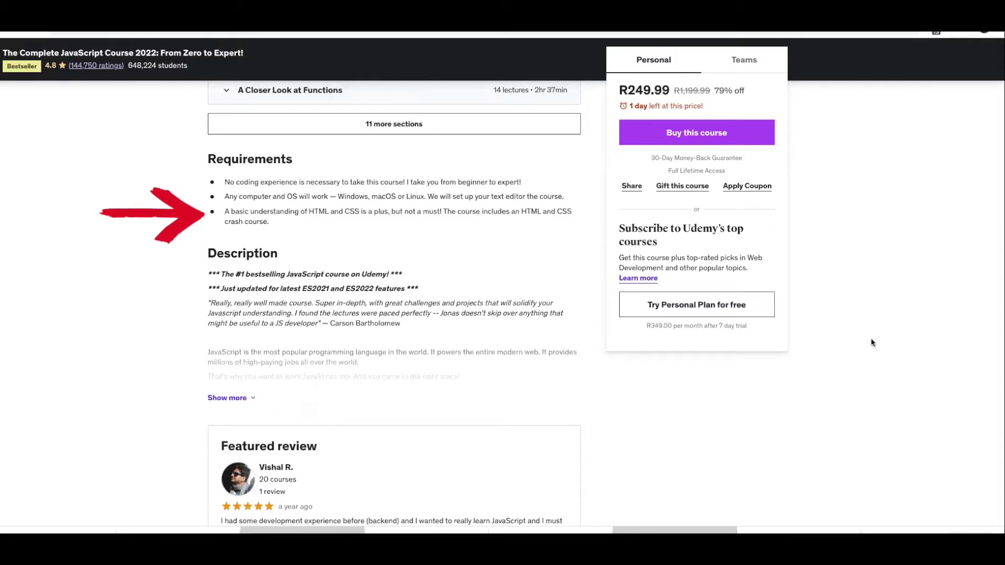
scroll(872, 342, "down", 3)
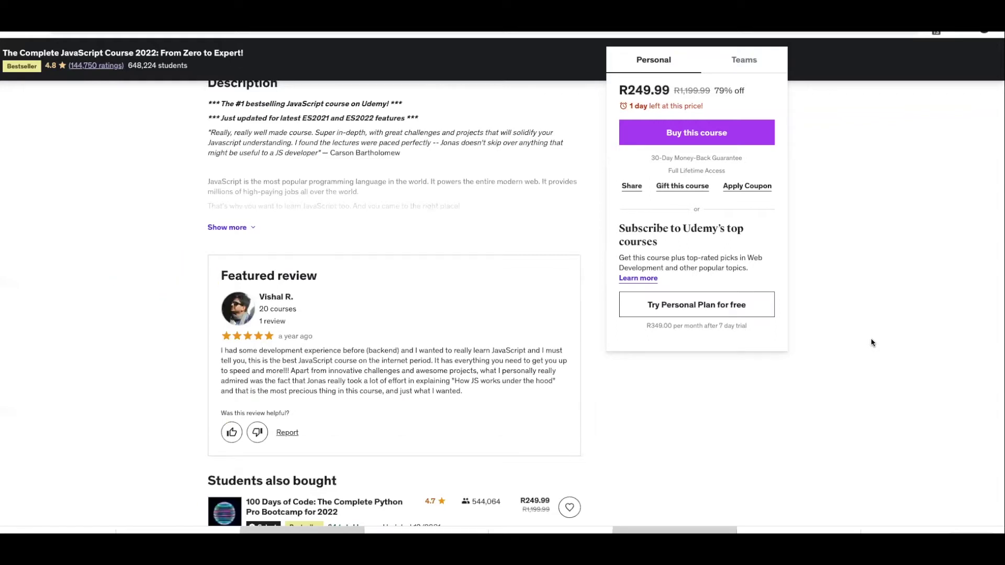
scroll(871, 343, "down", 8)
scroll(872, 342, "down", 8)
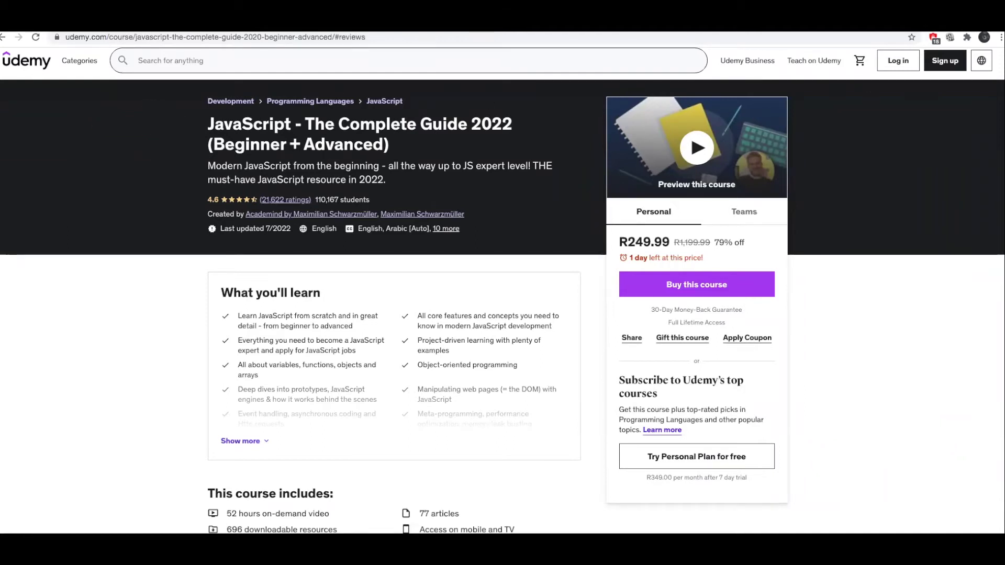
scroll(503, 314, "down", 1)
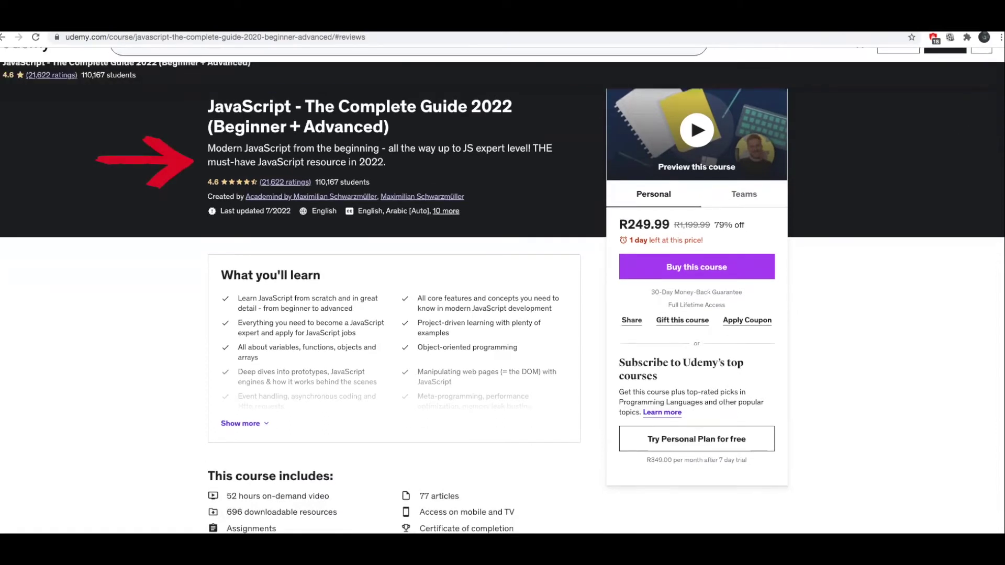
scroll(502, 314, "down", 1)
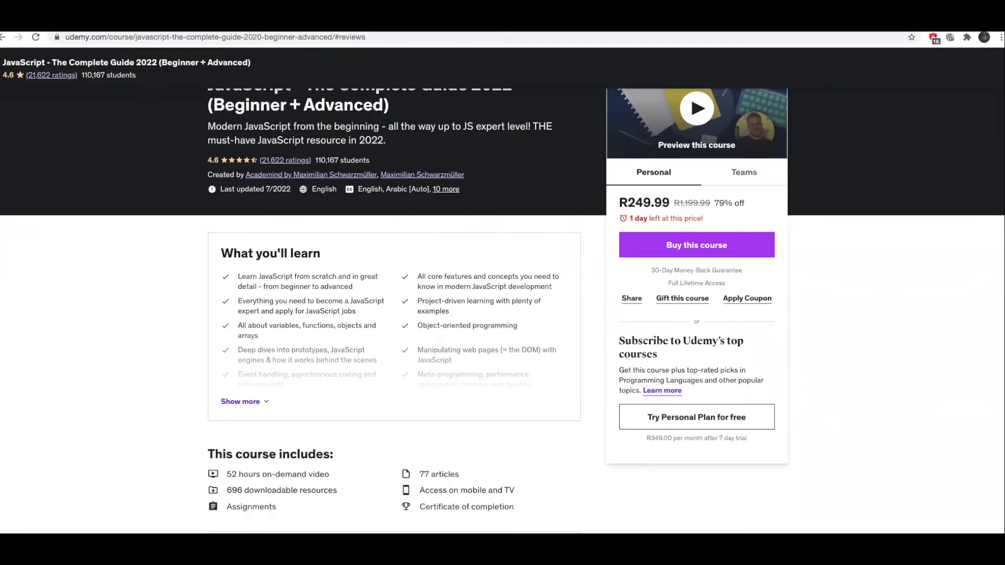
scroll(503, 314, "down", 3)
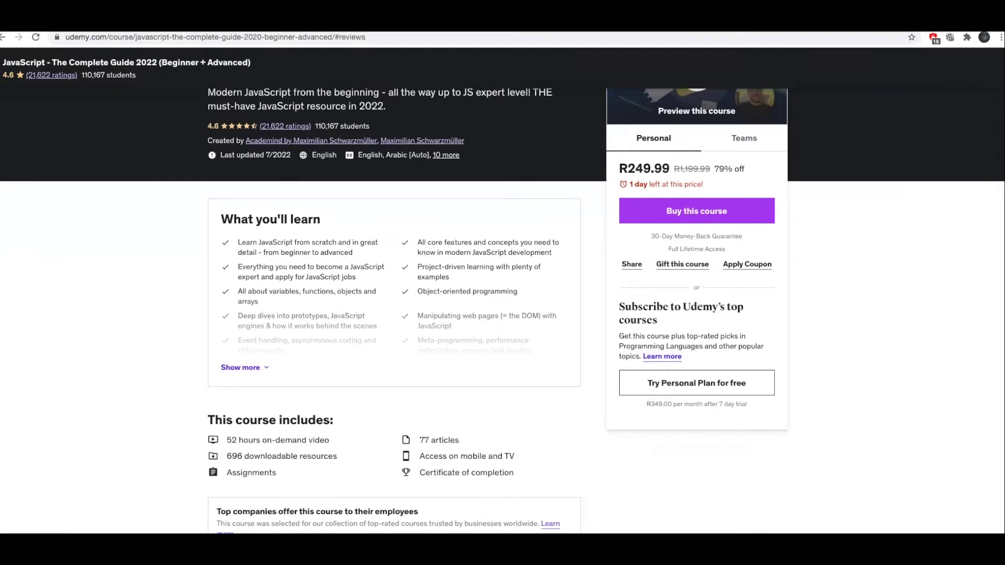
- Show the complete What you'll learn list for JavaScript - The Complete Guide 2022
left_click(246, 324)
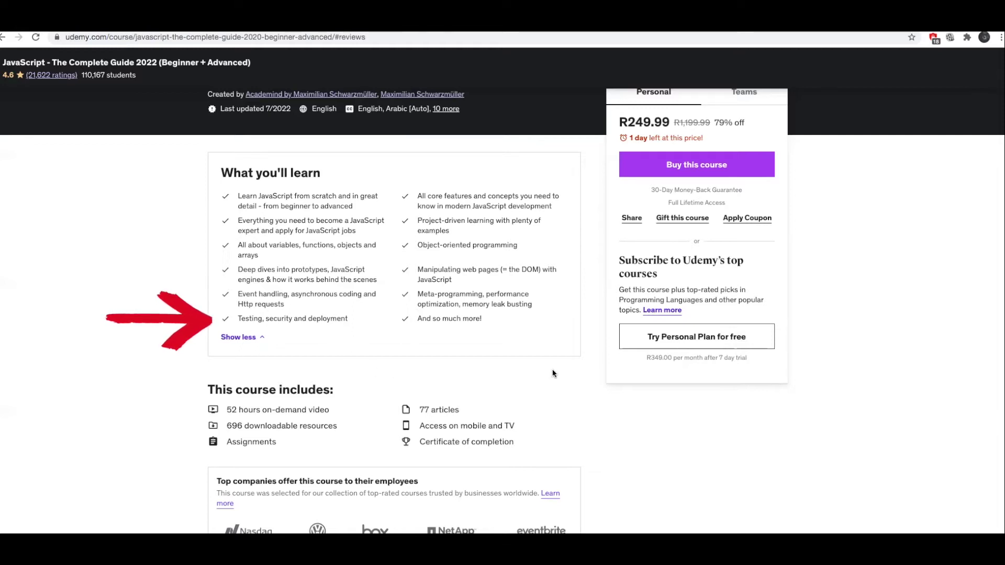
double_click(335, 319)
left_click(409, 351)
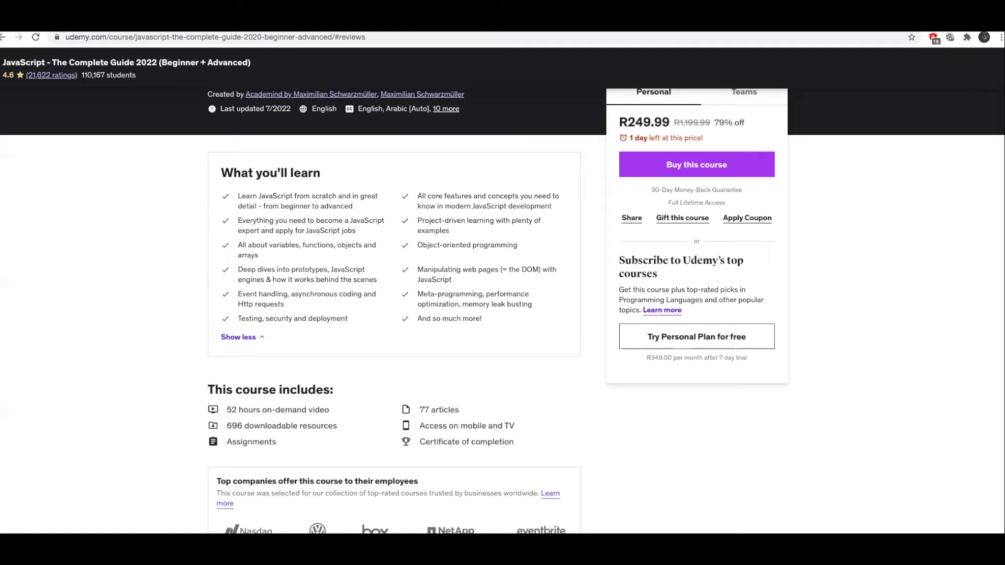
scroll(393, 314, "down", 1)
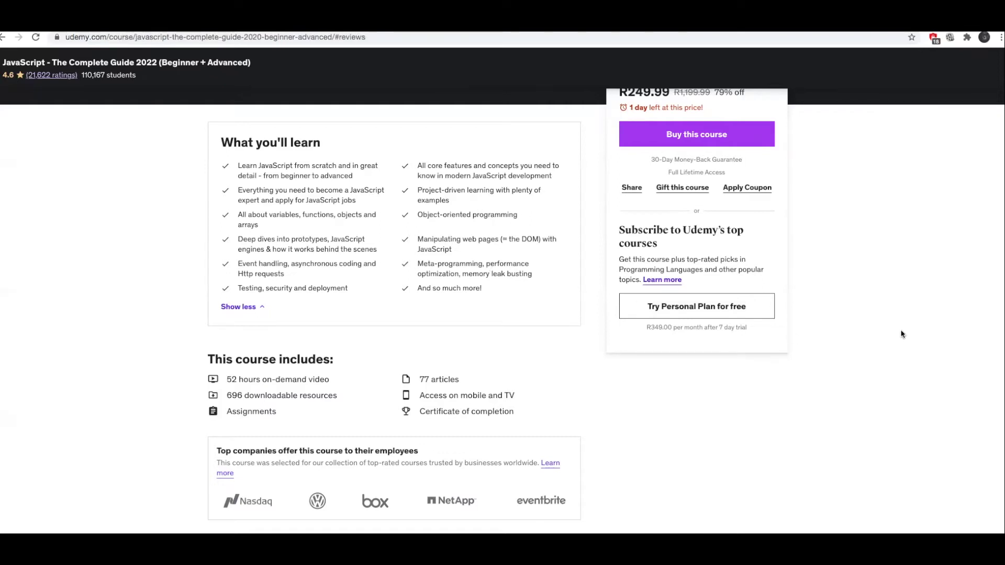
scroll(886, 199, "down", 2)
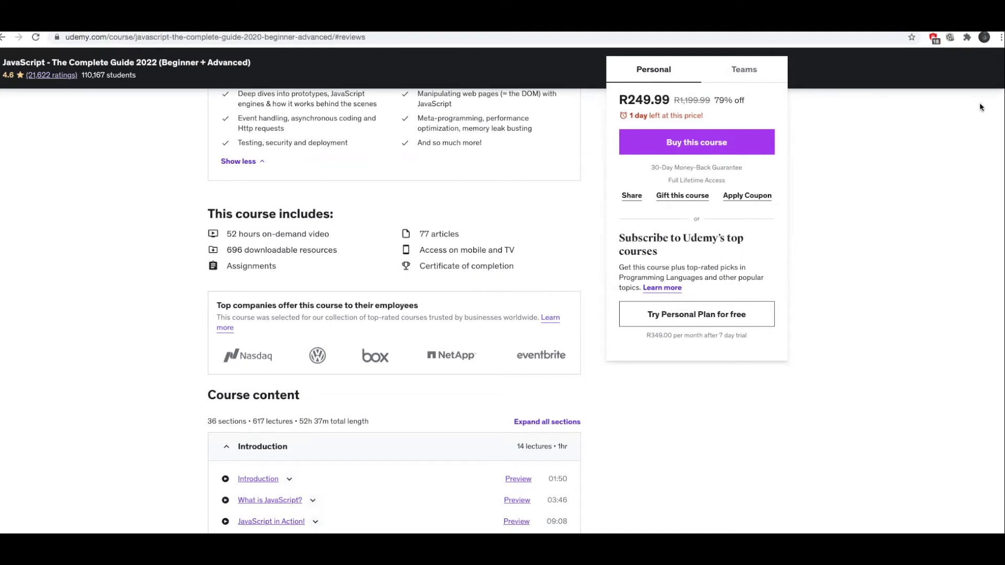
scroll(393, 315, "down", 4)
scroll(393, 314, "down", 4)
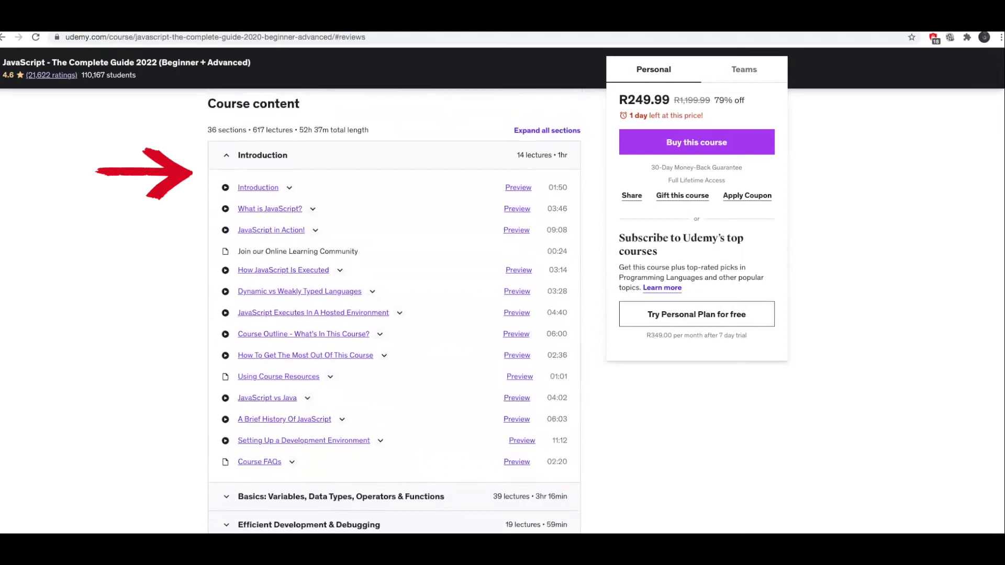
scroll(393, 314, "down", 4)
scroll(393, 314, "down", 4)
scroll(393, 314, "down", 1)
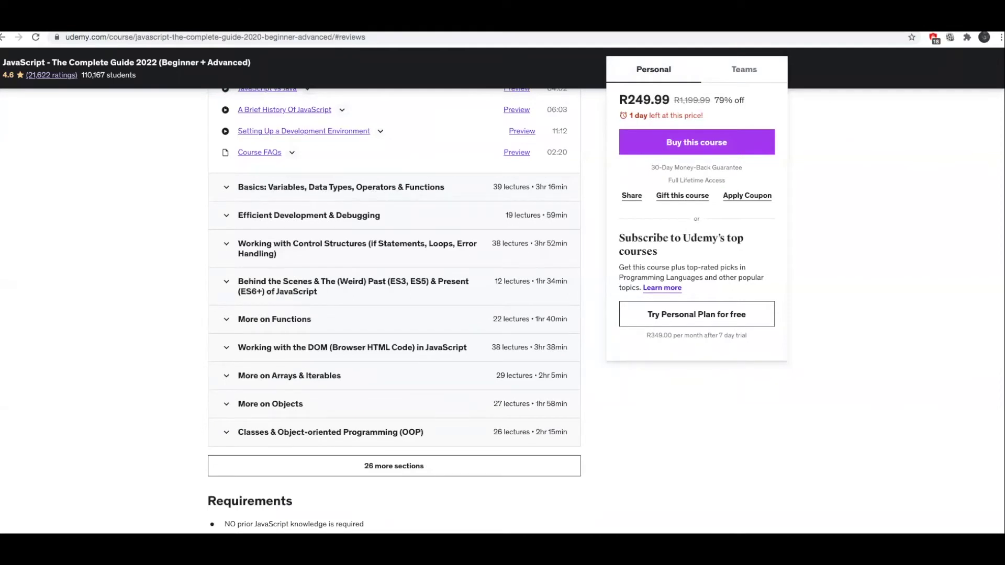
scroll(871, 189, "down", 5)
scroll(871, 189, "down", 5)
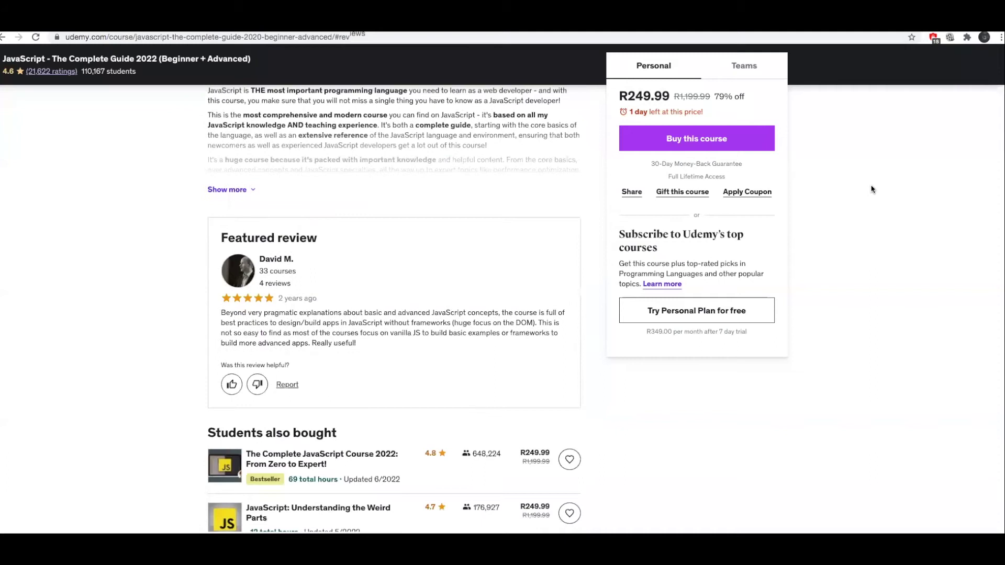
scroll(871, 190, "down", 2)
scroll(871, 190, "down", 5)
scroll(871, 189, "down", 4)
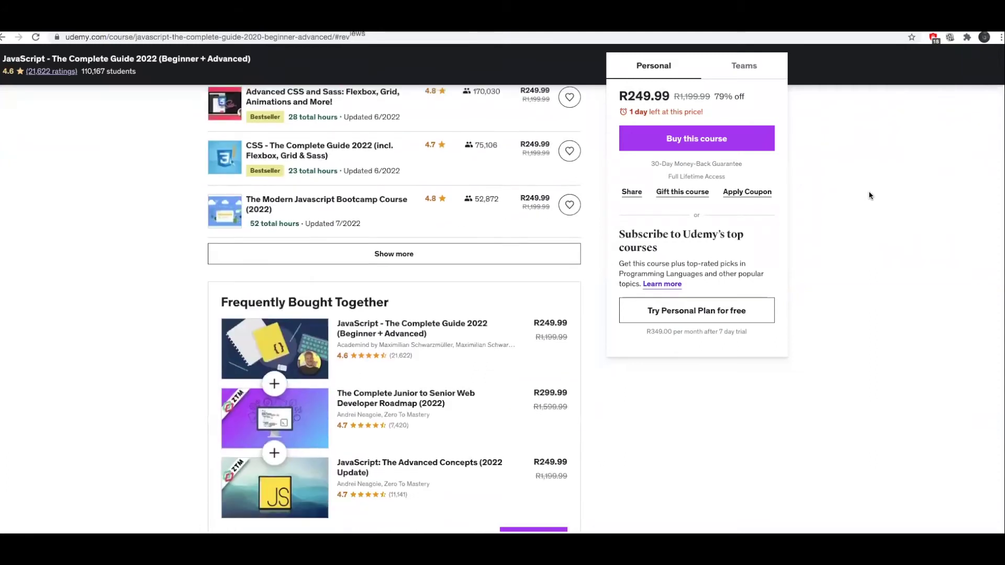
scroll(872, 189, "down", 4)
scroll(870, 196, "down", 2)
scroll(869, 196, "down", 1)
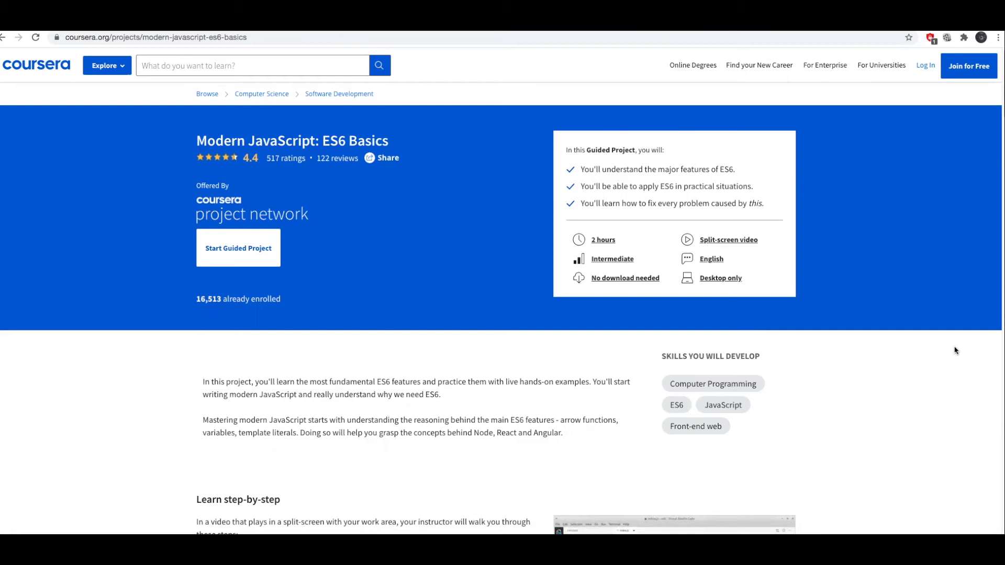
scroll(955, 350, "down", 1)
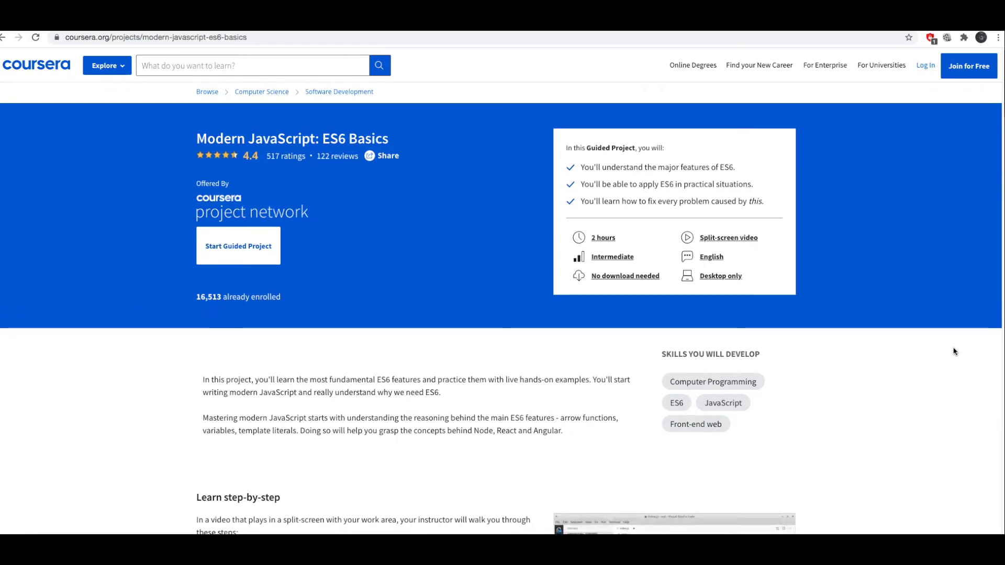
scroll(955, 352, "down", 2)
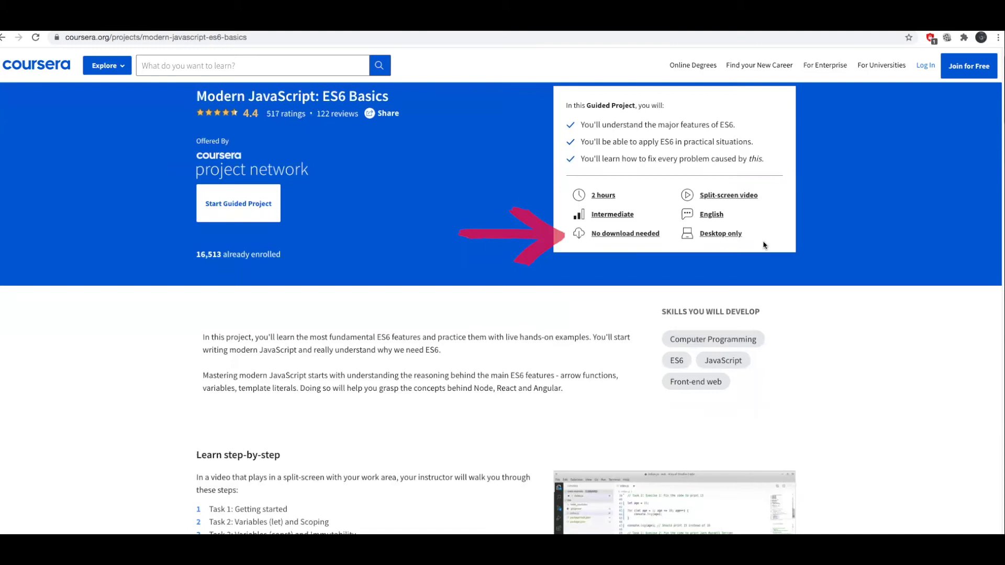
scroll(952, 246, "down", 1)
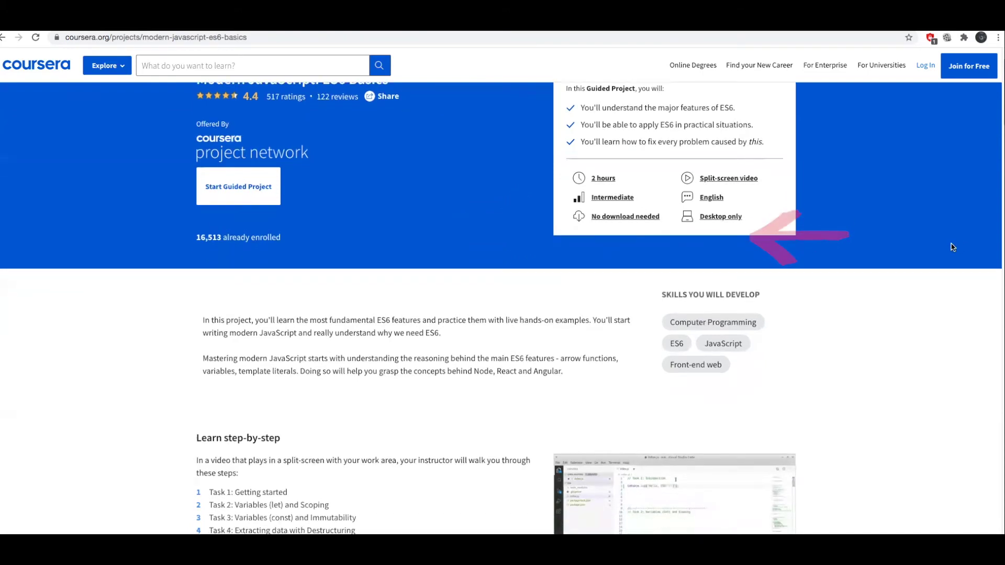
scroll(951, 246, "down", 5)
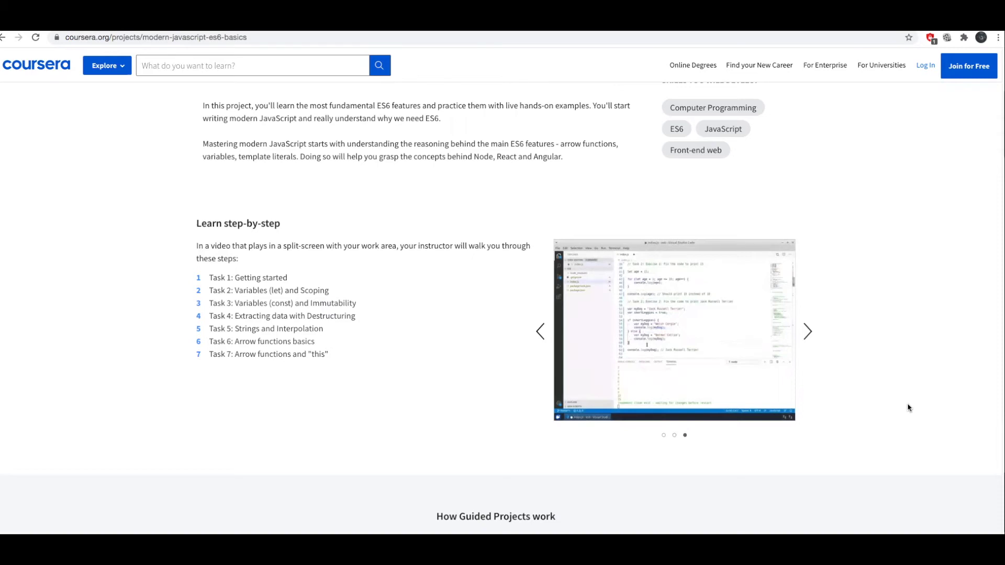
scroll(908, 408, "down", 2)
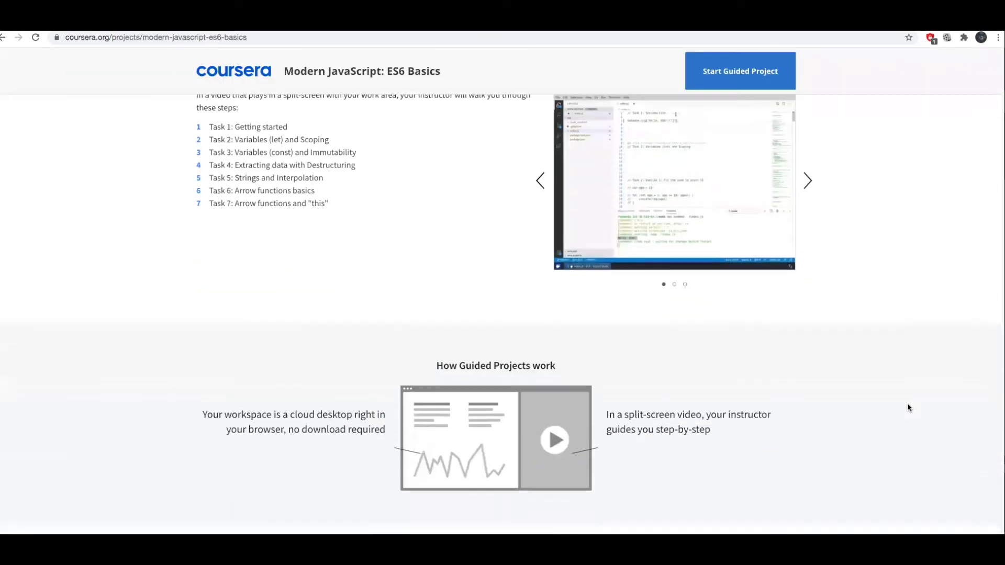
scroll(908, 407, "down", 1)
scroll(909, 407, "down", 5)
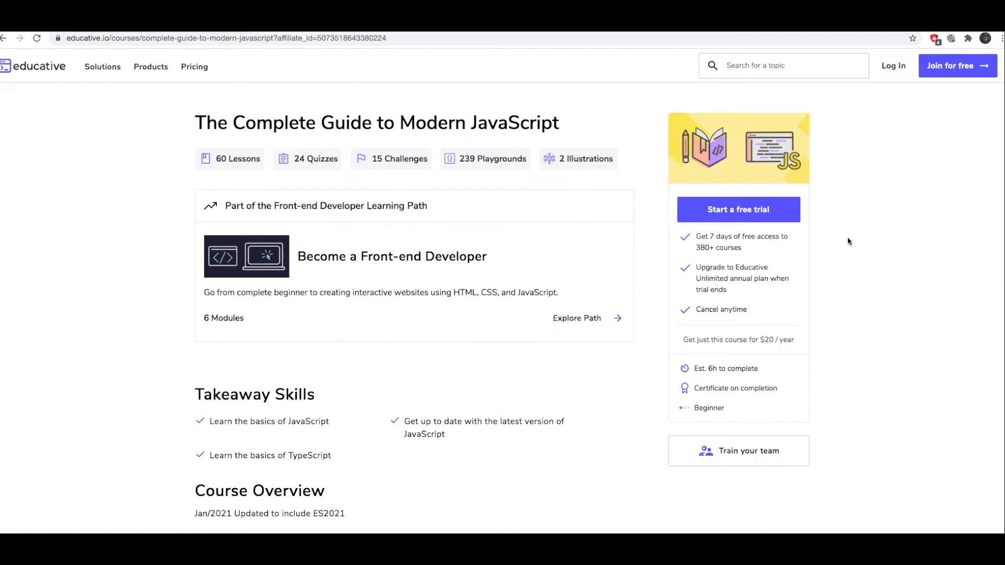
scroll(848, 243, "down", 1)
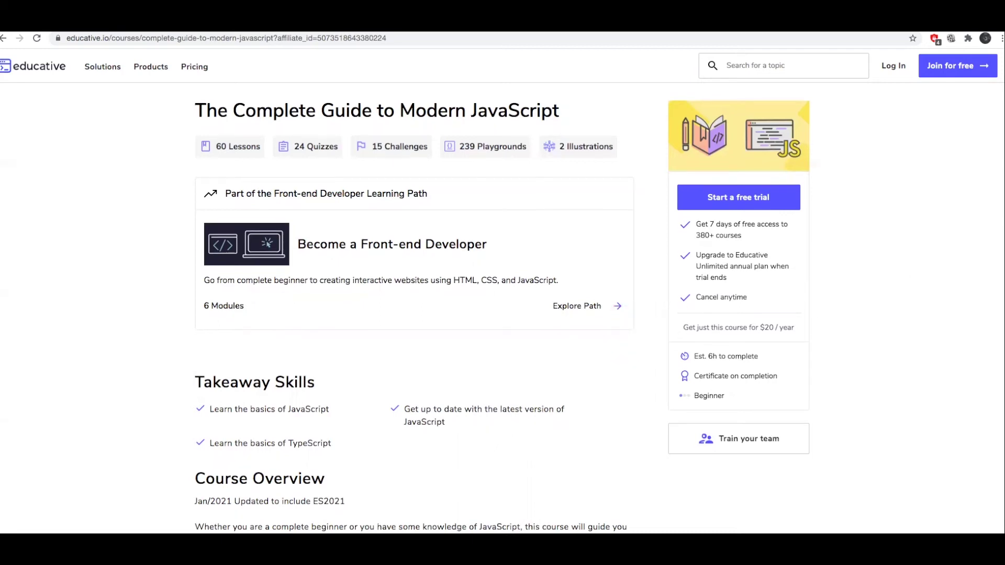
scroll(502, 314, "down", 5)
scroll(503, 314, "down", 1)
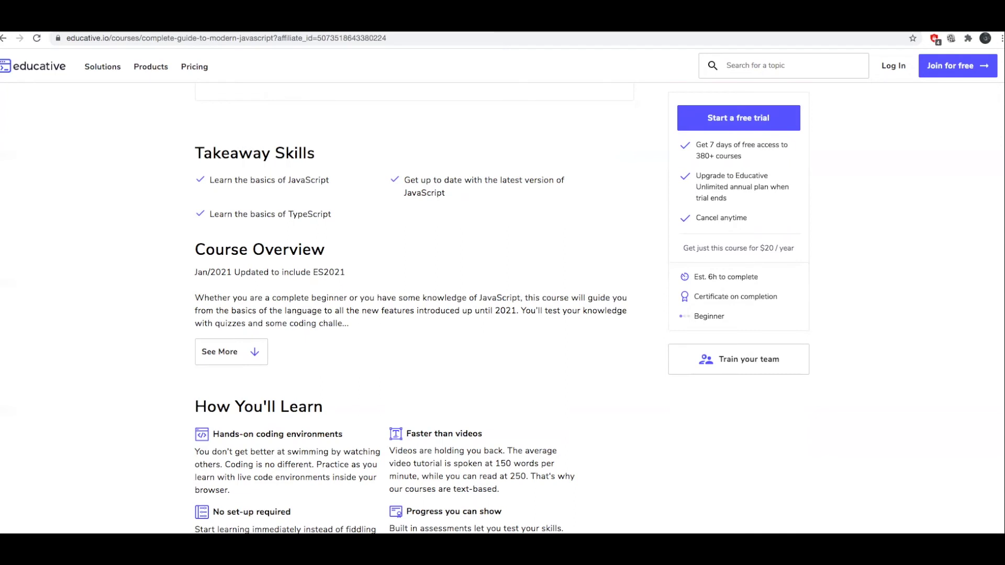
scroll(408, 314, "down", 3)
scroll(409, 313, "down", 3)
scroll(408, 314, "down", 2)
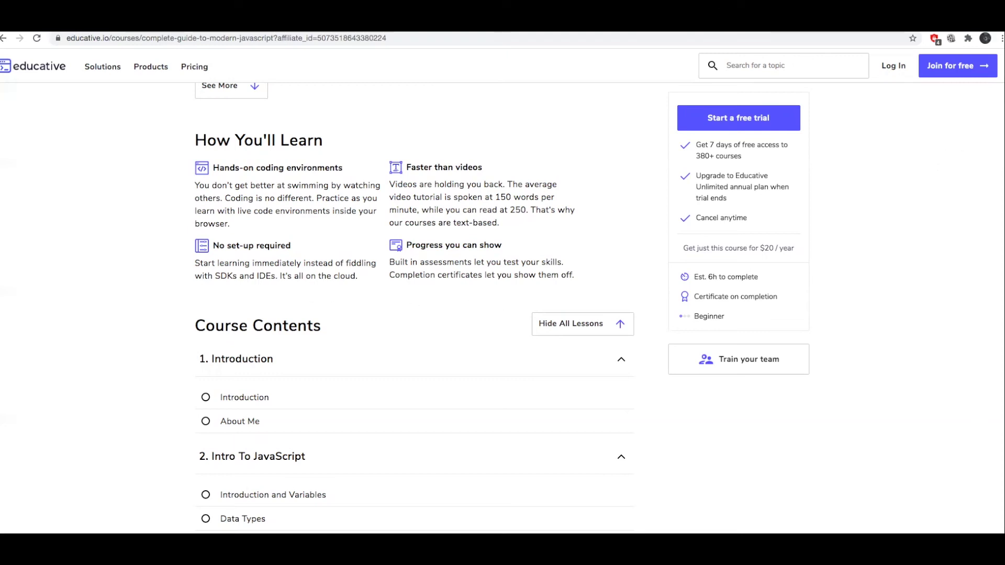
scroll(503, 283, "down", 1)
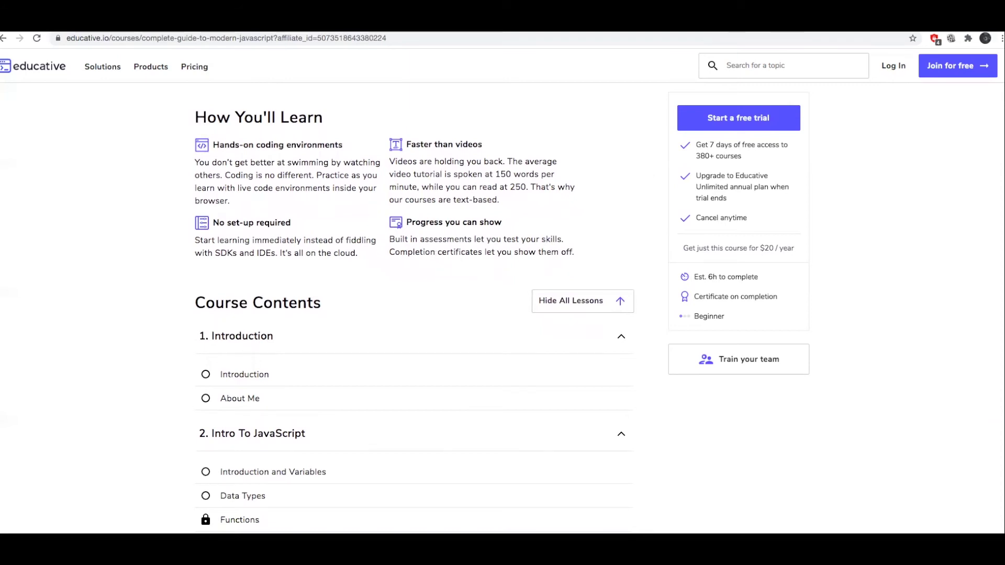
scroll(503, 314, "down", 3)
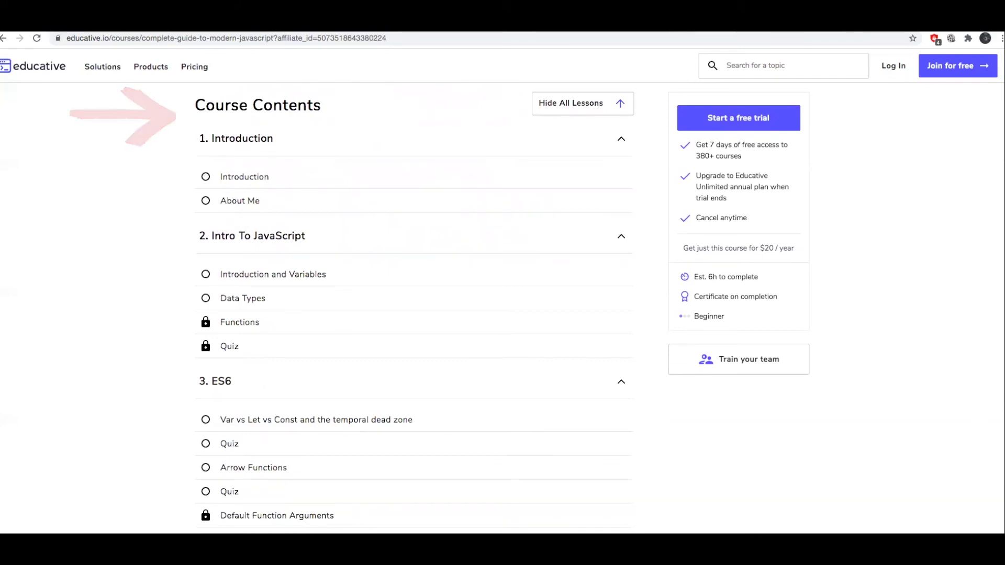
scroll(393, 314, "down", 3)
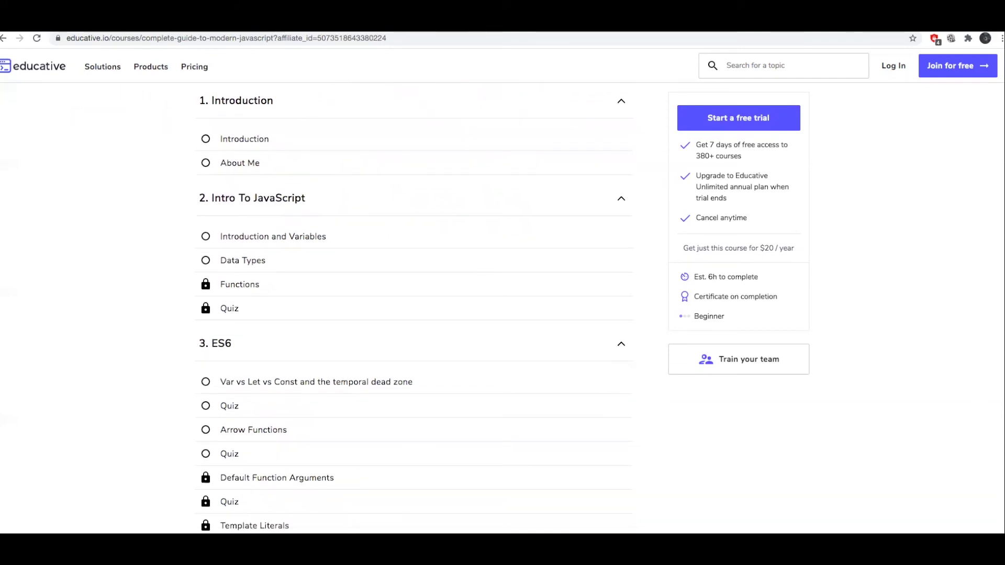
scroll(392, 314, "down", 3)
scroll(393, 314, "down", 3)
scroll(392, 314, "down", 3)
scroll(393, 314, "up", 3)
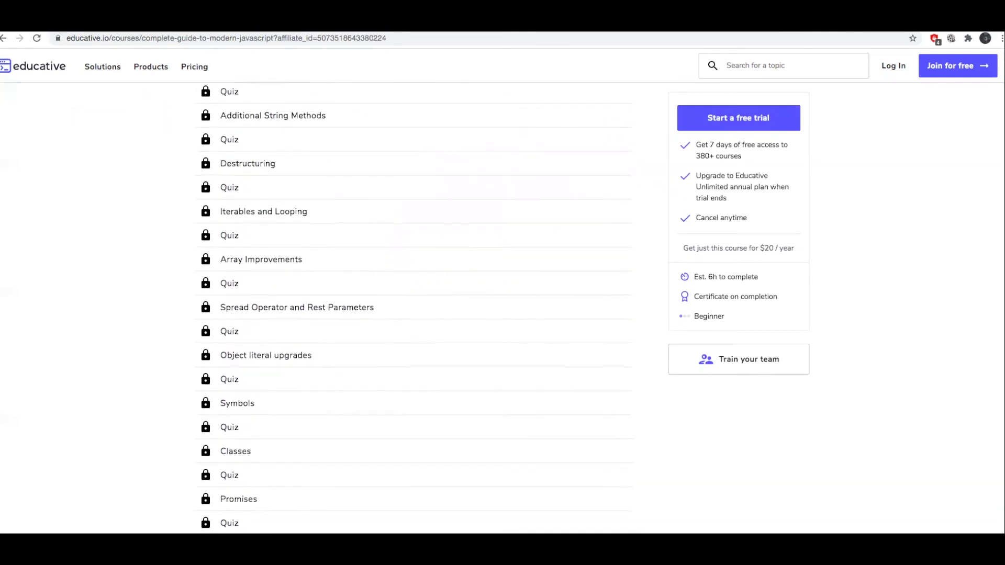
scroll(393, 314, "up", 3)
scroll(393, 315, "up", 3)
scroll(392, 314, "up", 1)
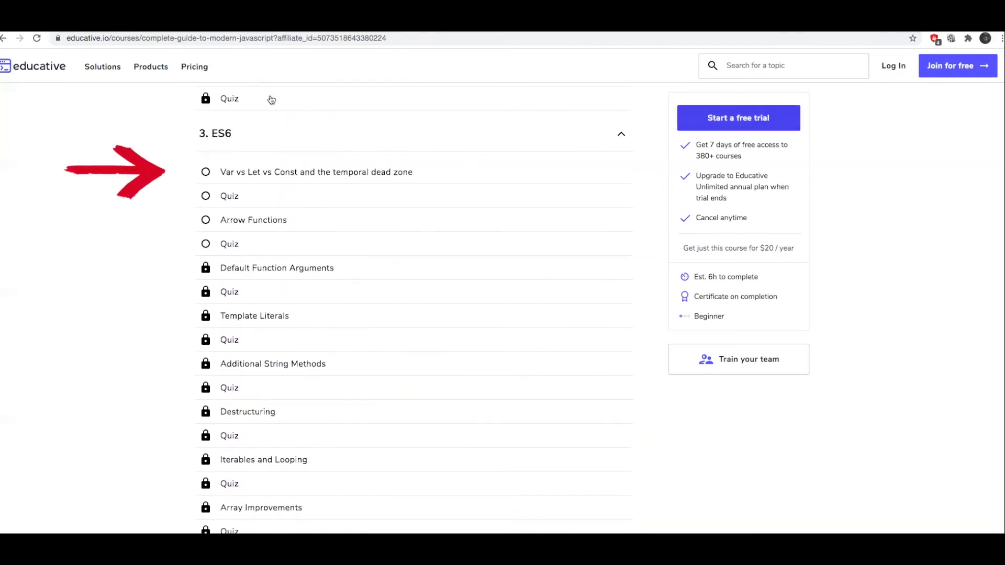
scroll(392, 314, "up", 3)
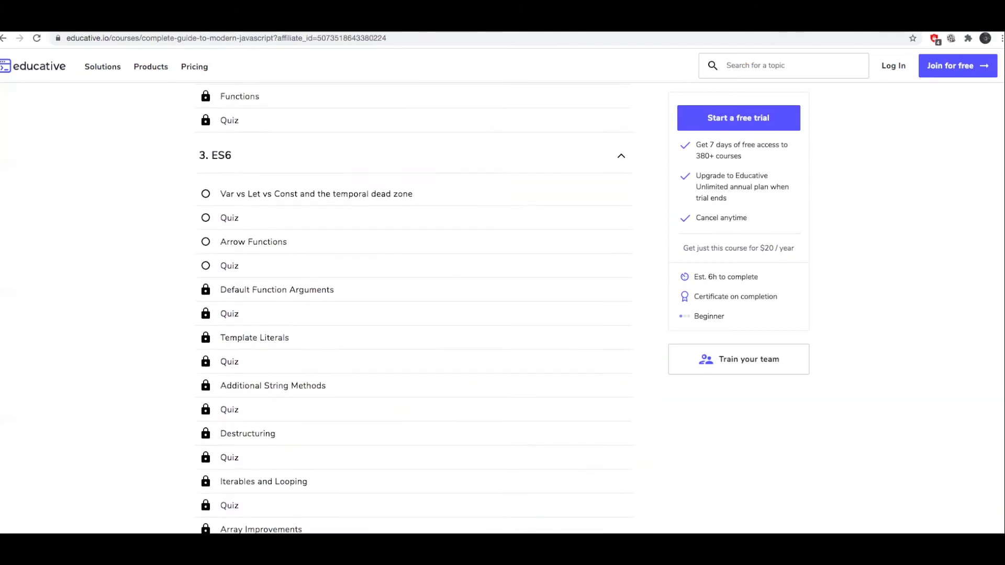
scroll(392, 314, "up", 3)
scroll(392, 314, "up", 2)
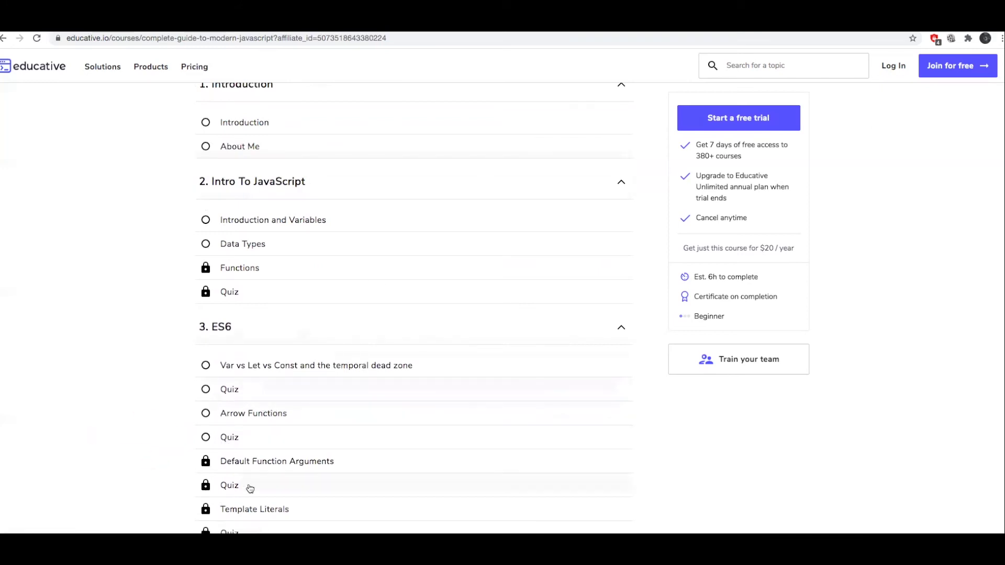
scroll(392, 314, "down", 8)
scroll(393, 314, "down", 4)
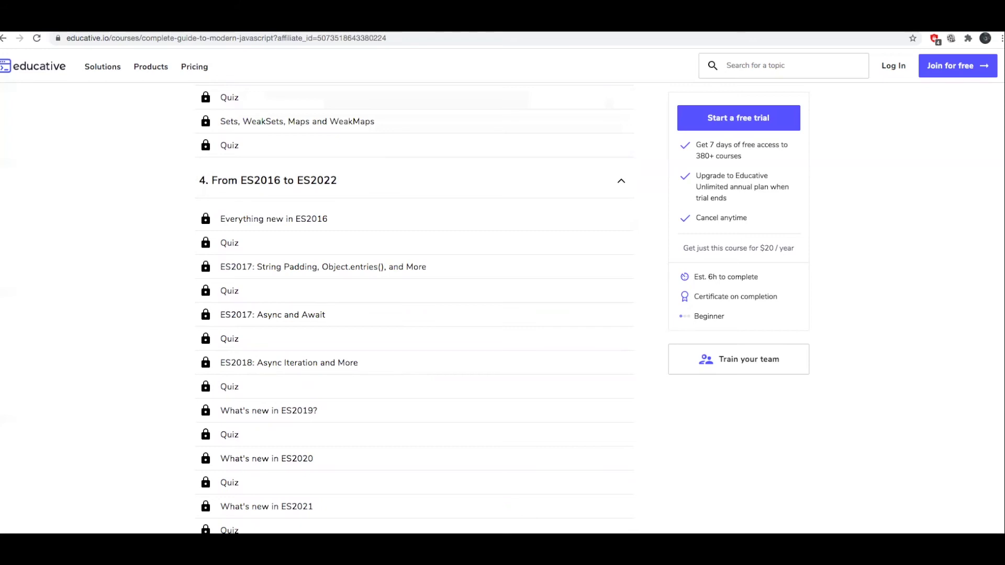
scroll(416, 314, "down", 3)
scroll(416, 314, "down", 2)
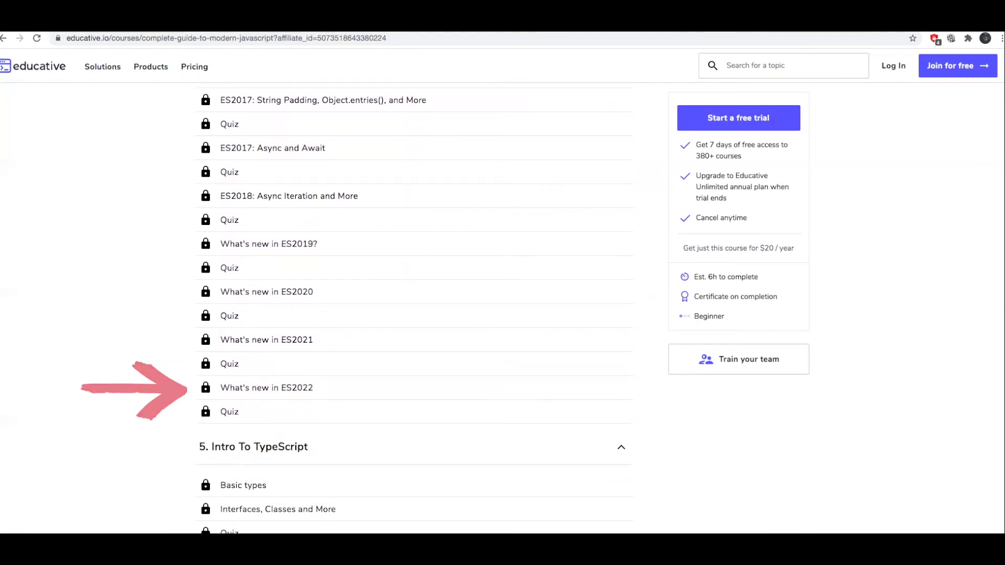
scroll(503, 315, "down", 3)
scroll(503, 314, "down", 1)
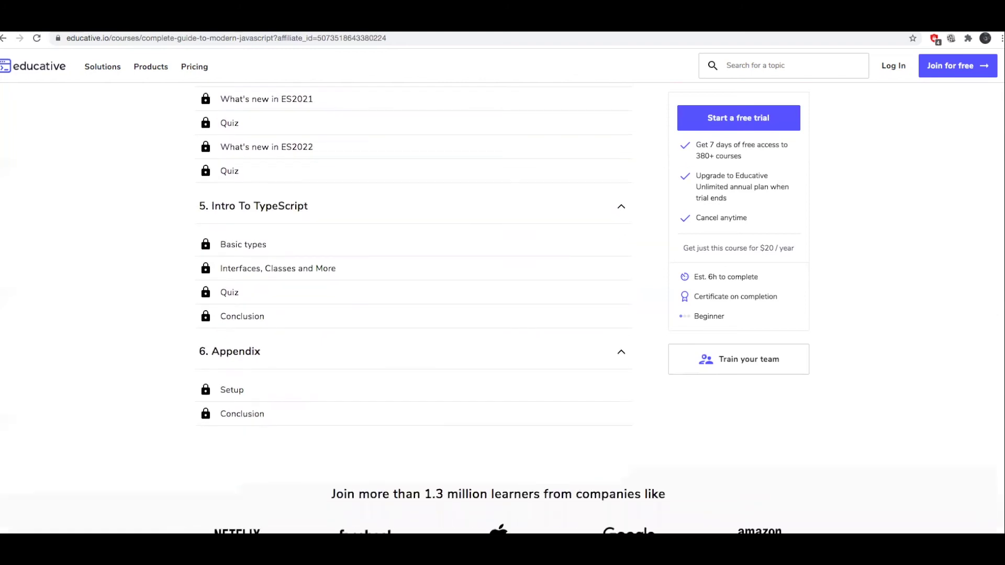
scroll(502, 314, "down", 3)
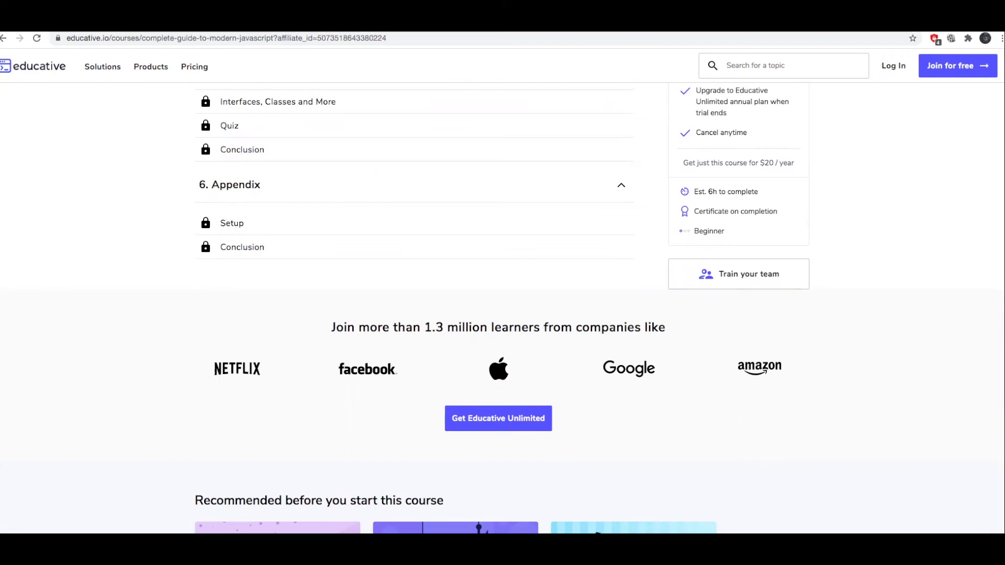
scroll(503, 314, "down", 5)
scroll(502, 314, "down", 5)
scroll(502, 314, "down", 5)
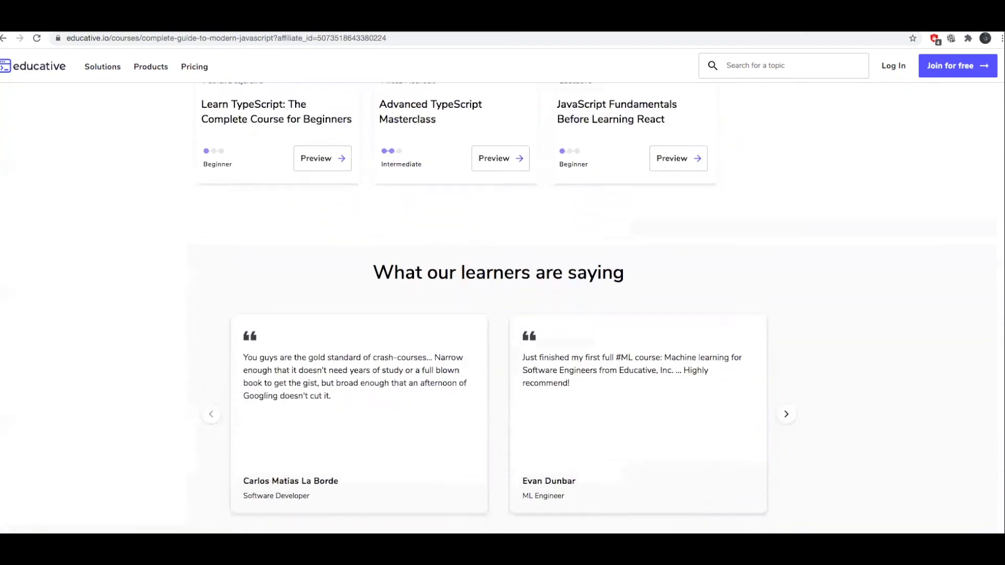
scroll(503, 314, "down", 3)
scroll(502, 314, "down", 2)
scroll(503, 314, "down", 2)
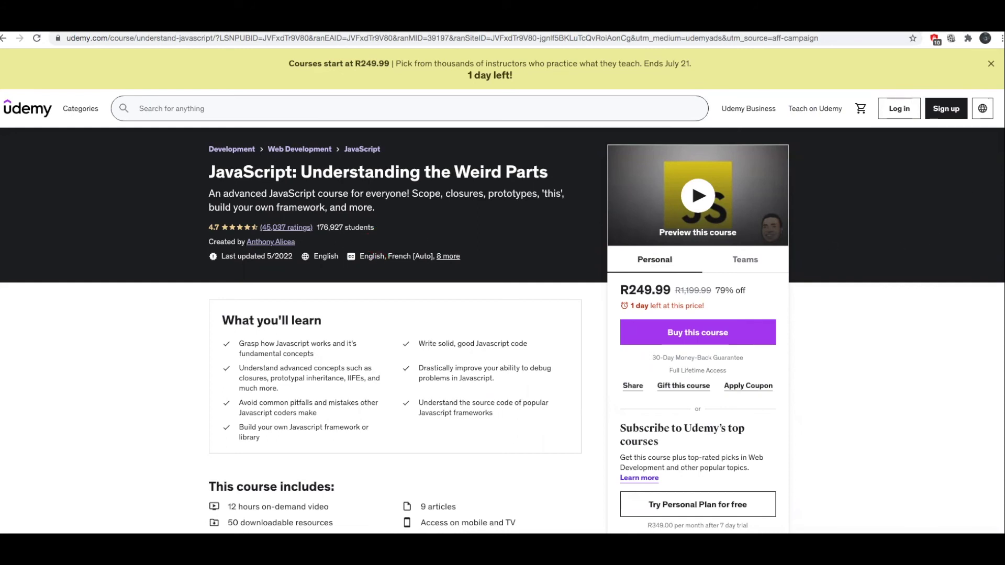
scroll(883, 274, "down", 1)
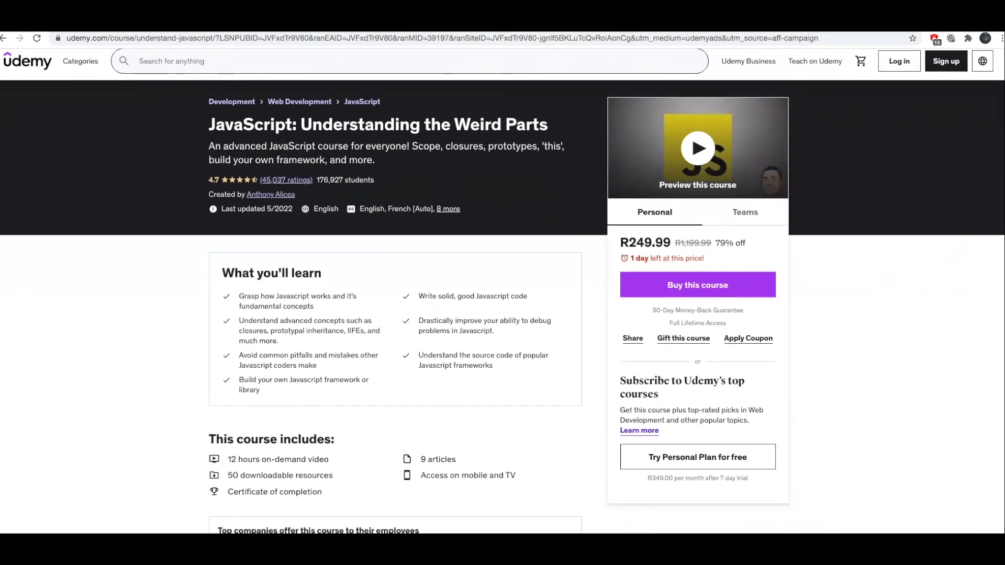
scroll(276, 303, "down", 3)
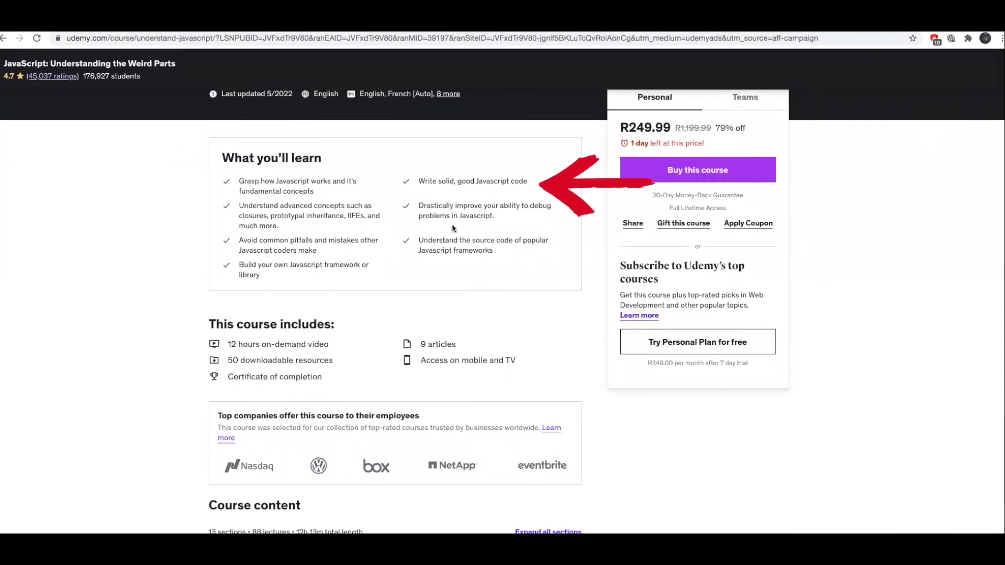
- Highlight and clear the words inheritance, pitfalls and framework in the learning goals
double_click(324, 215)
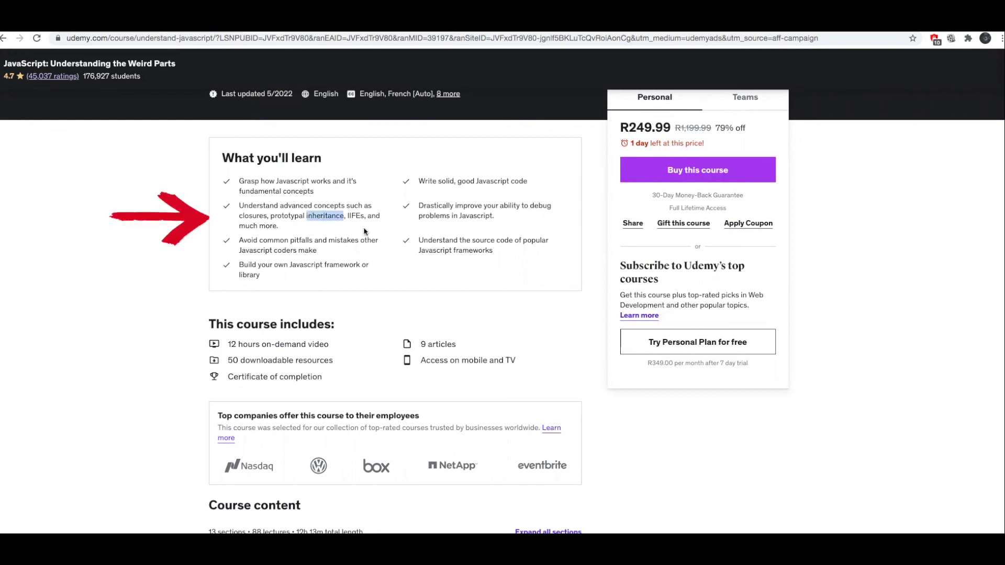
left_click(442, 332)
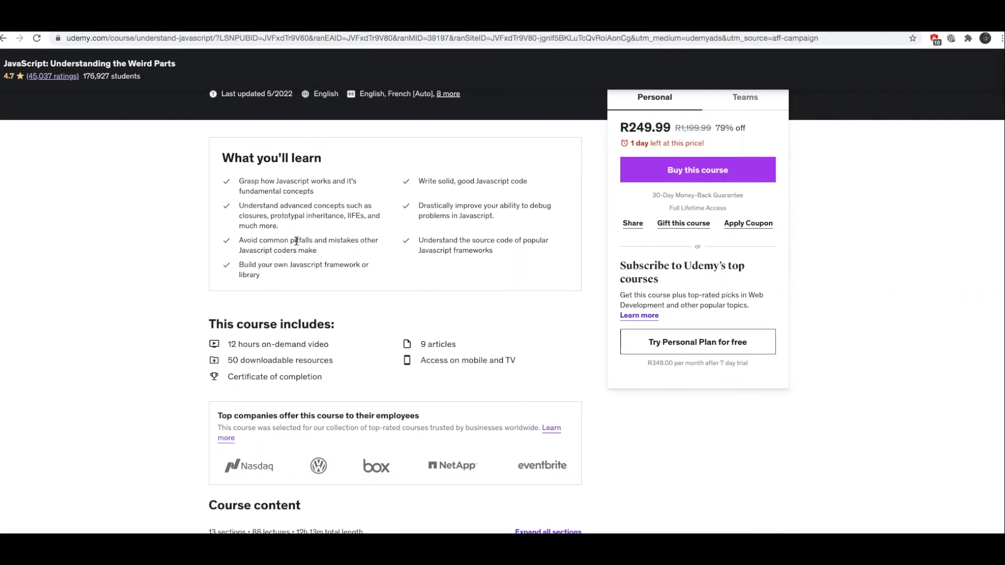
double_click(297, 240)
left_click(343, 281)
double_click(332, 266)
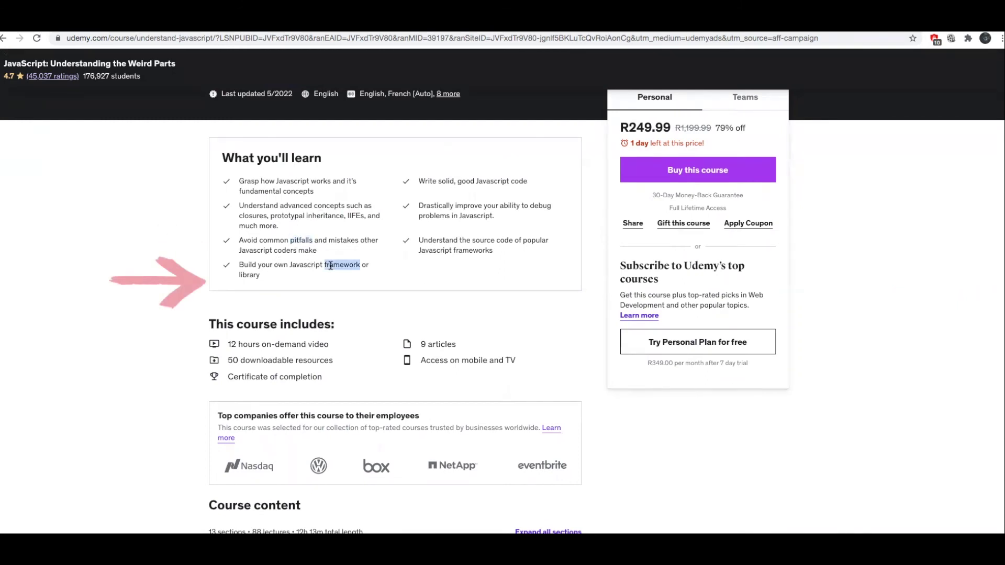
left_click(409, 282)
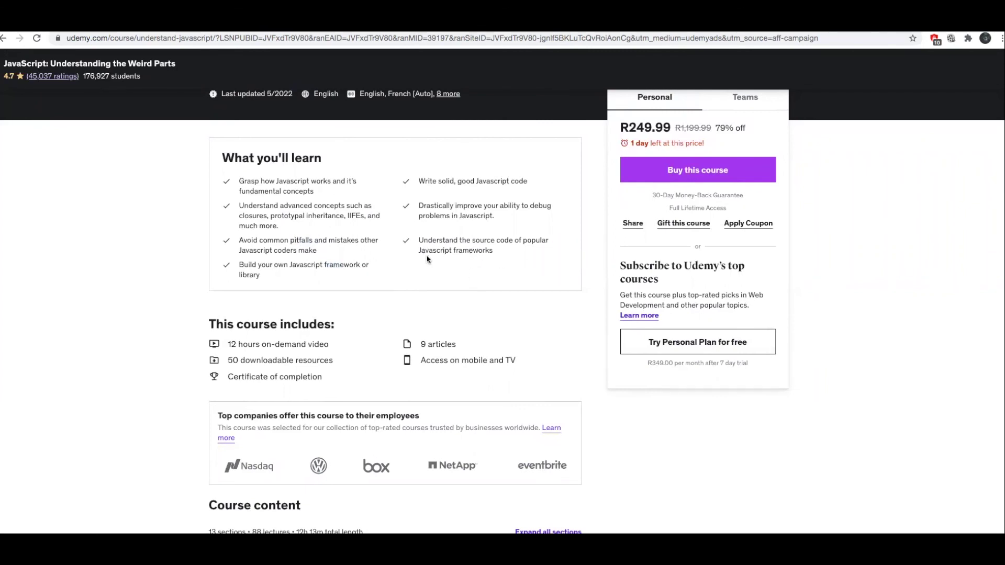
scroll(393, 315, "down", 3)
scroll(392, 314, "down", 2)
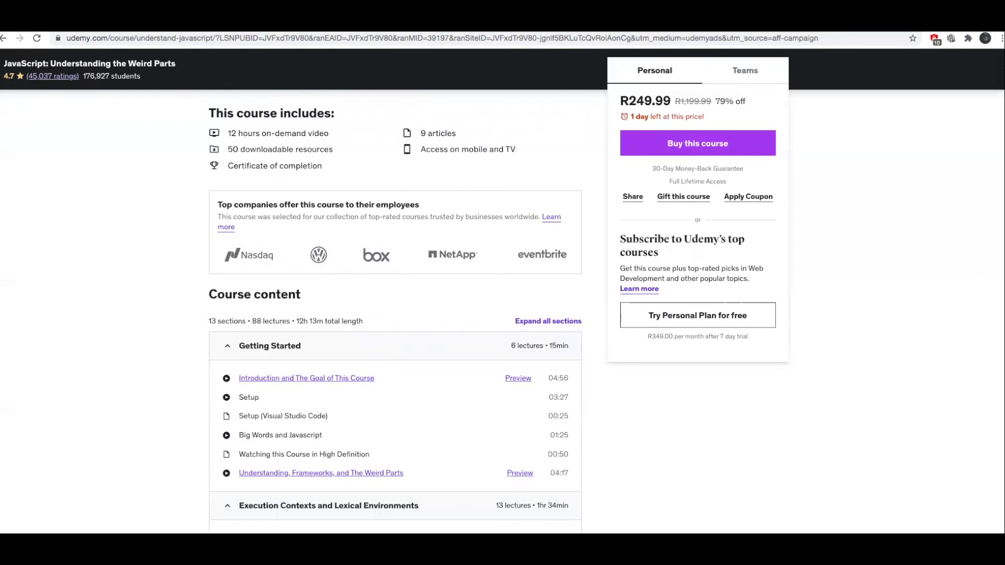
scroll(606, 183, "down", 2)
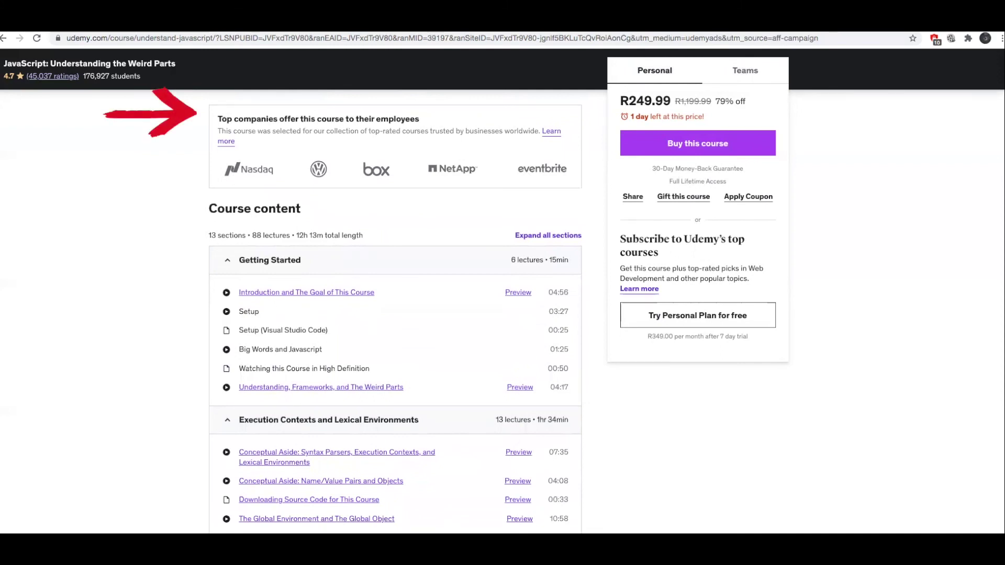
scroll(392, 315, "down", 3)
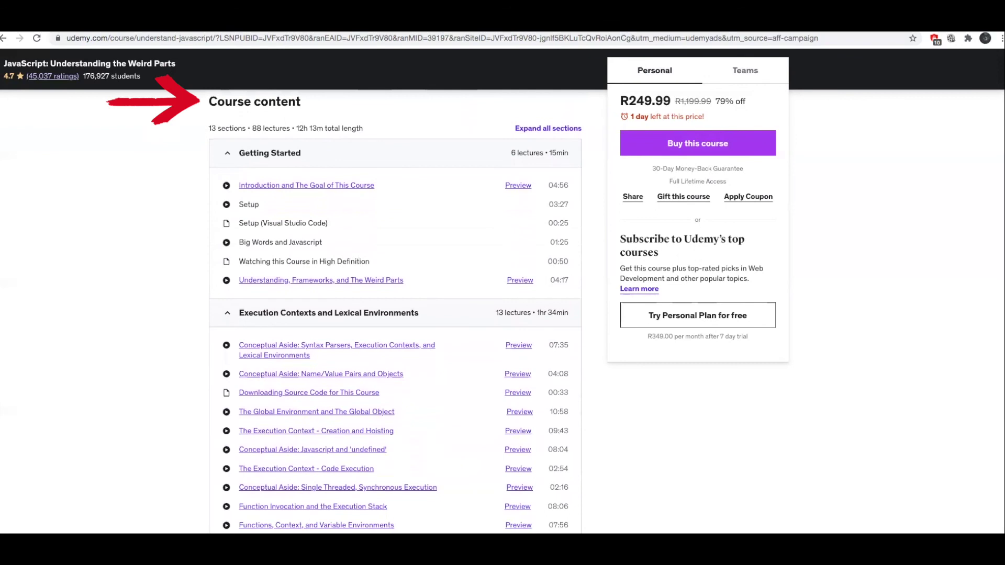
- Collapse Getting Started and leave only Execution Contexts and Lexical Environments expanded
left_click(228, 314)
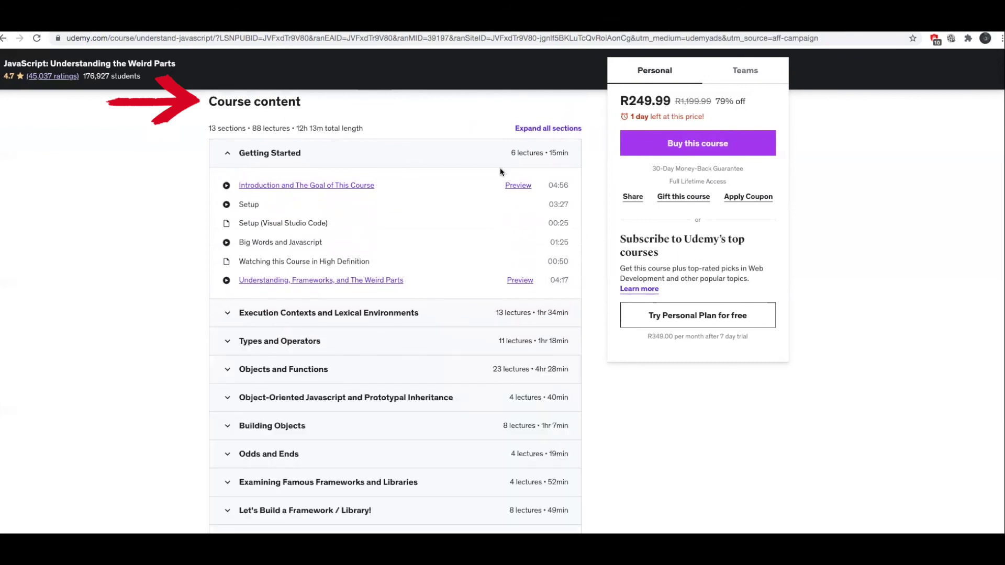
left_click(227, 155)
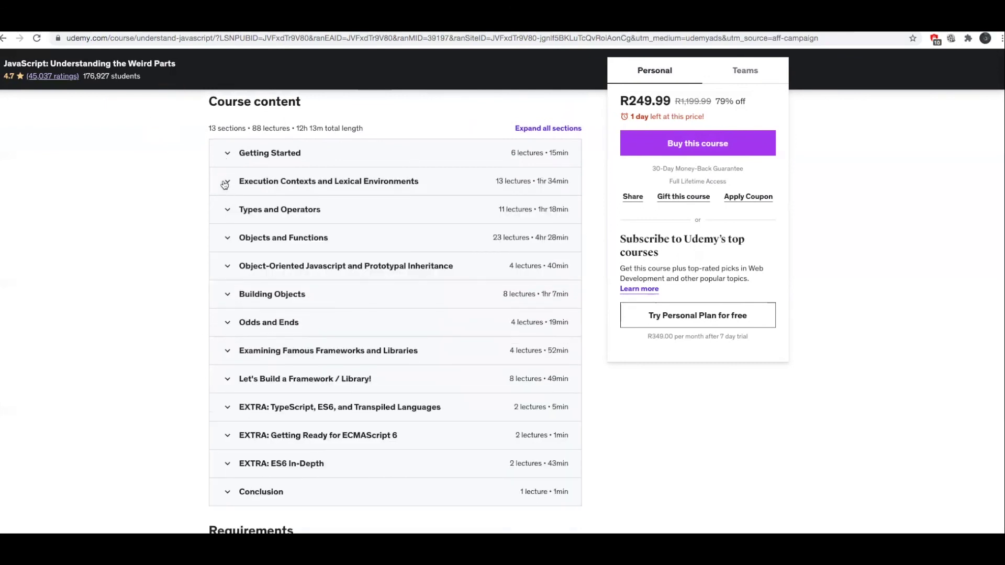
left_click(227, 183)
scroll(392, 314, "down", 5)
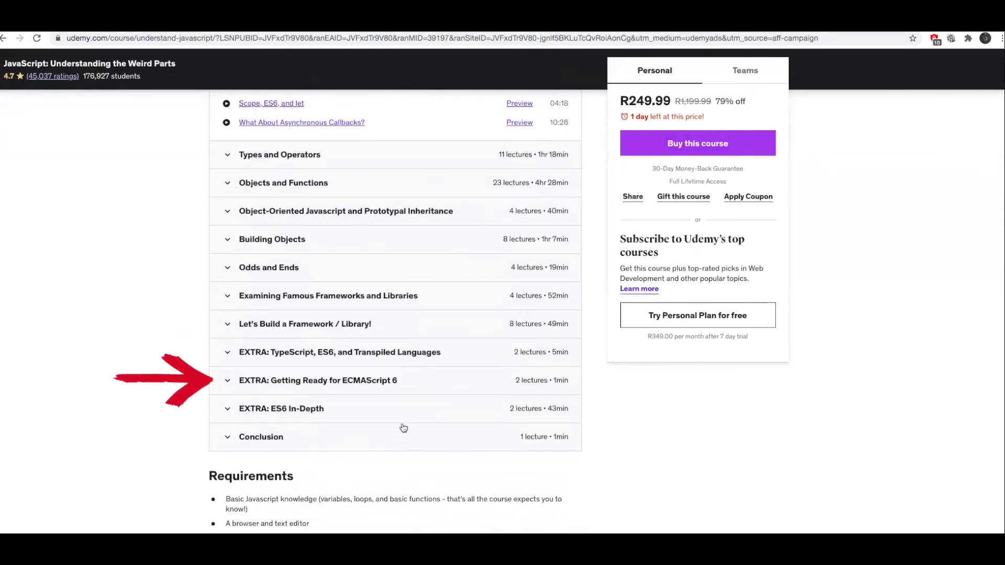
scroll(393, 314, "down", 5)
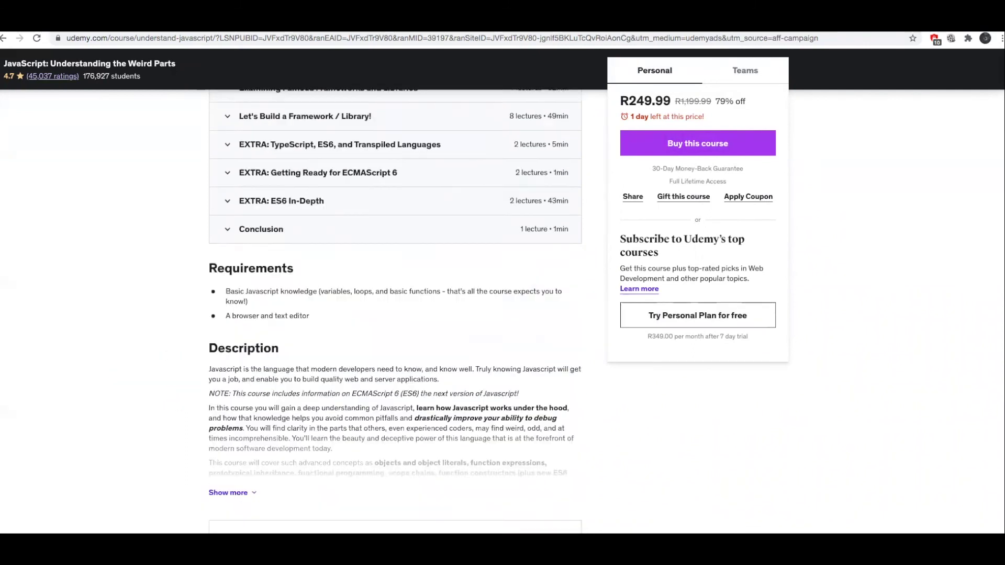
scroll(392, 314, "down", 5)
scroll(393, 314, "down", 5)
scroll(393, 314, "down", 5)
scroll(392, 315, "down", 5)
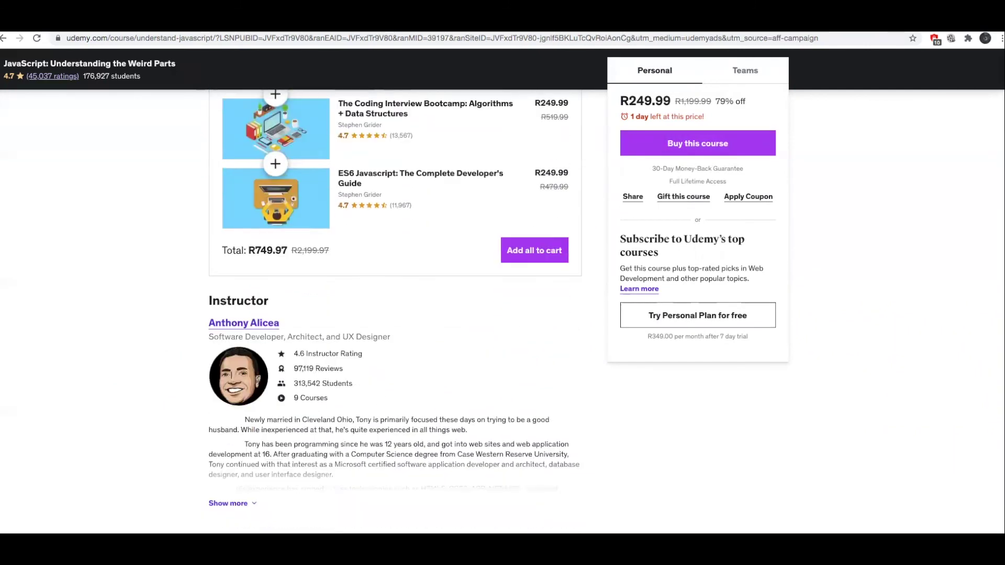